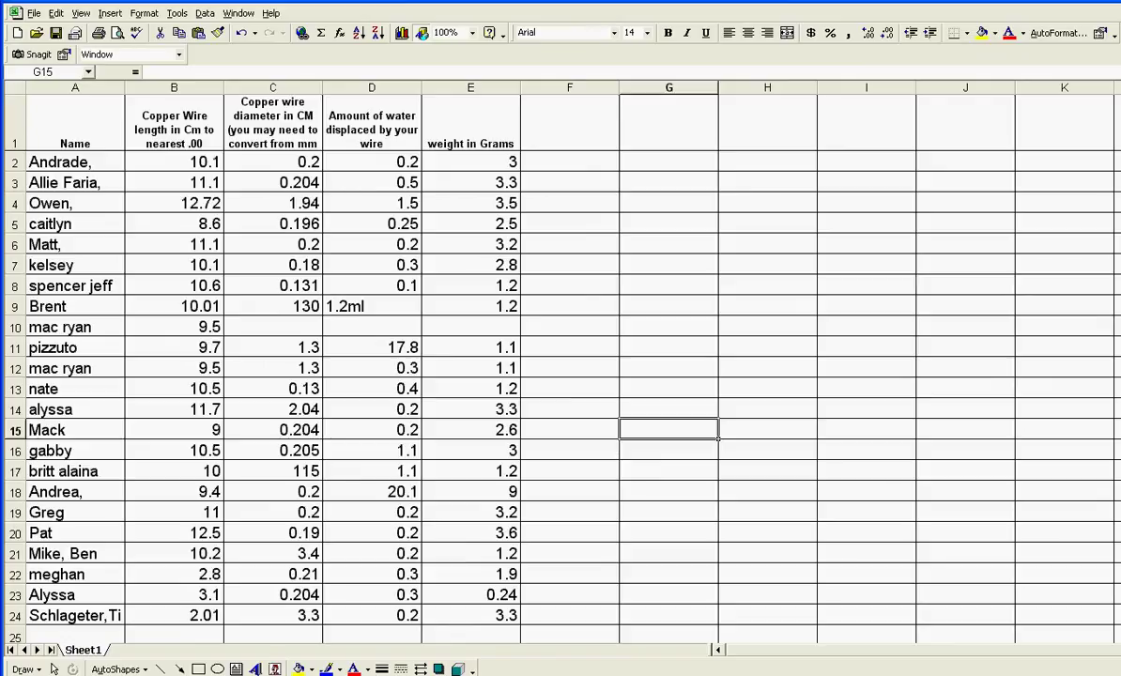
# Delete the Name column from the copper wire data sheet
pyautogui.click(75, 87)
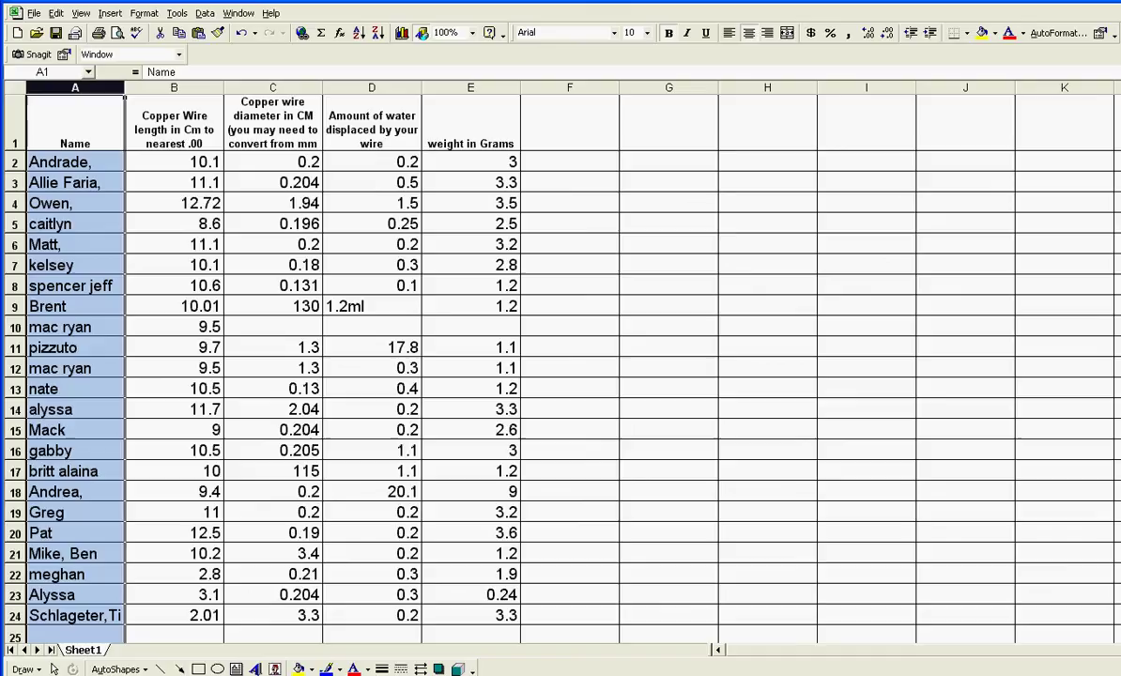
pyautogui.rightClick(52, 89)
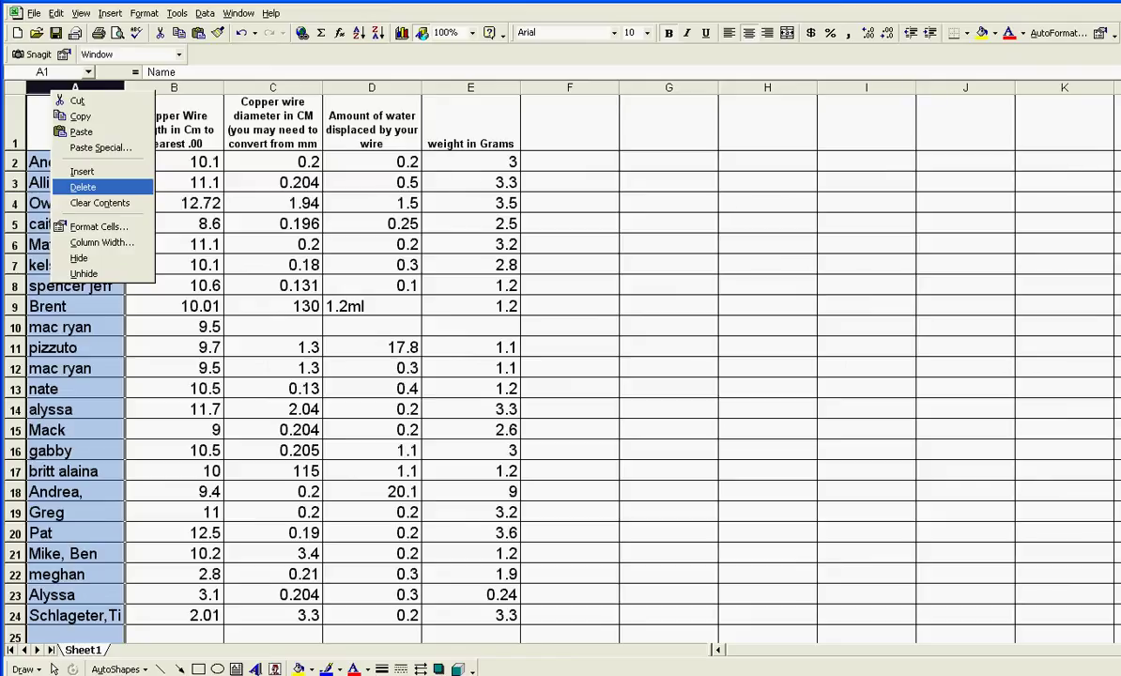
pyautogui.click(82, 187)
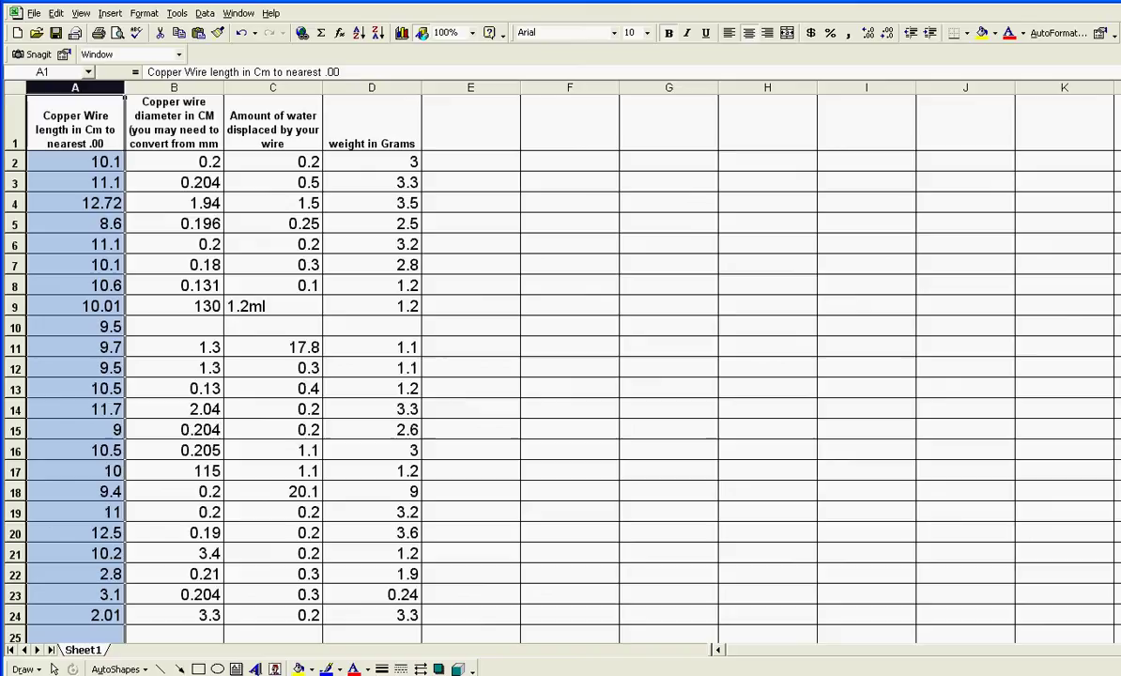
# Add the heading "radius" in cell E1, beside the weight column
pyautogui.click(174, 89)
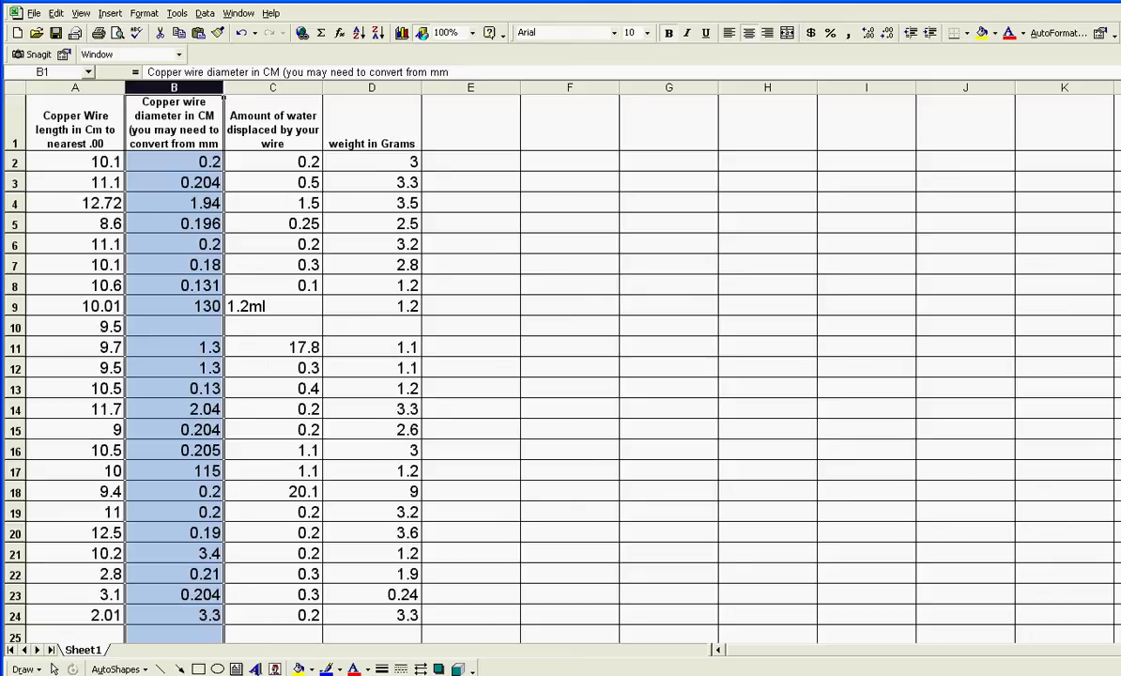
pyautogui.press('Down')
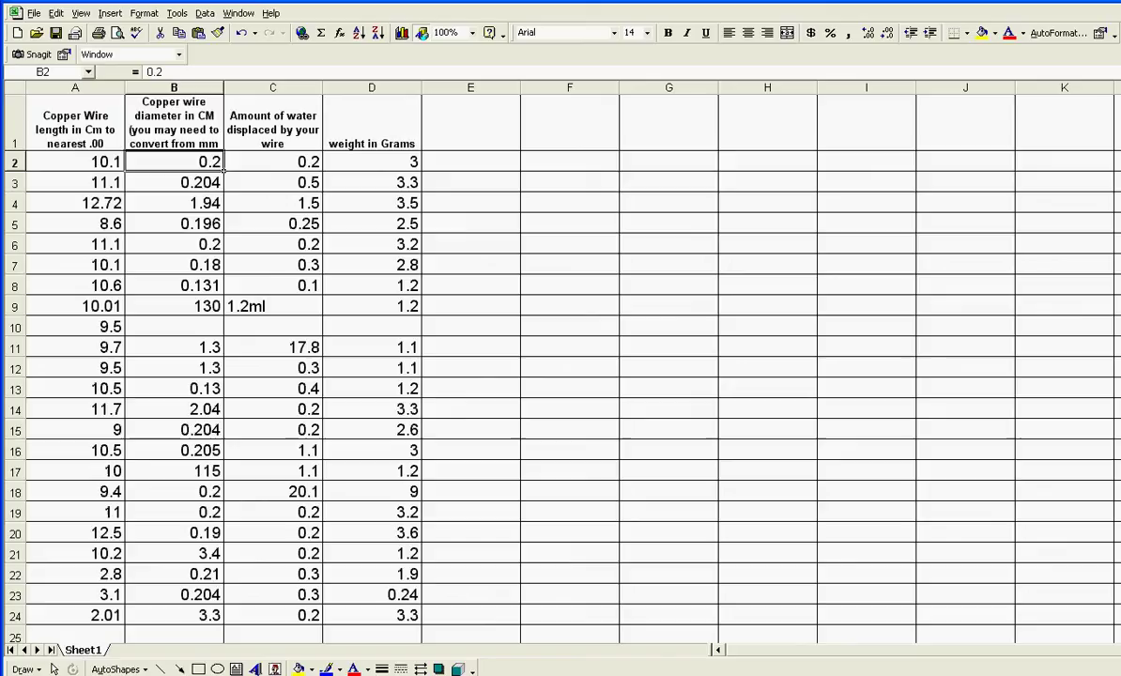
pyautogui.click(471, 122)
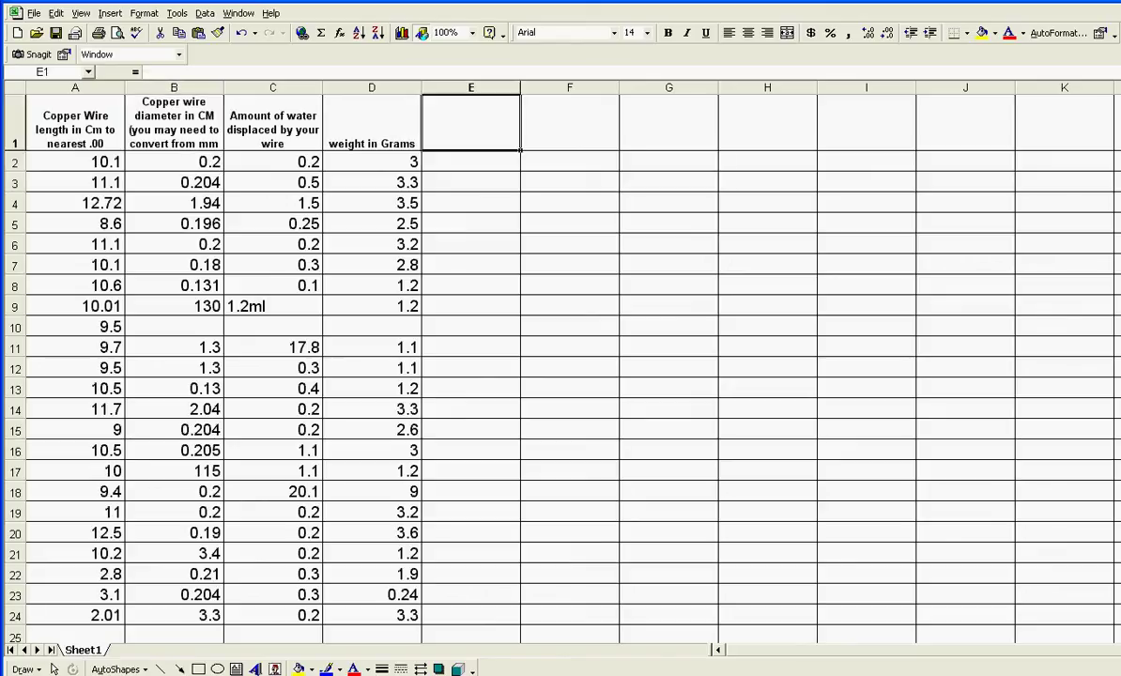
pyautogui.write('ra')
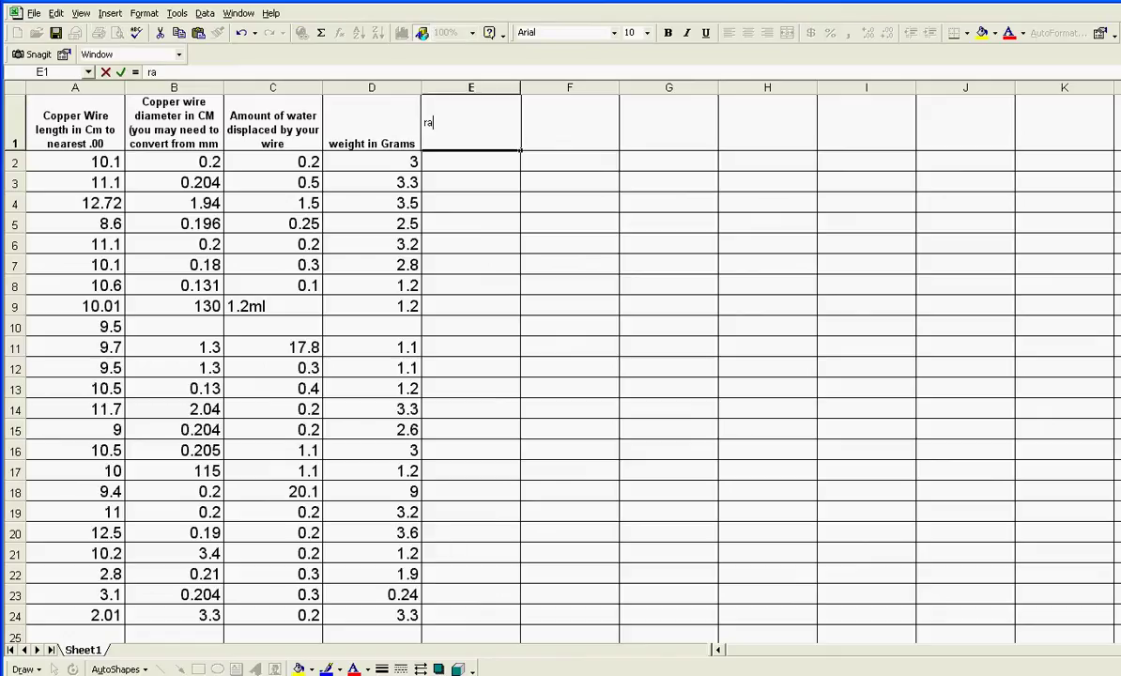
pyautogui.write('dius')
pyautogui.press('Return')
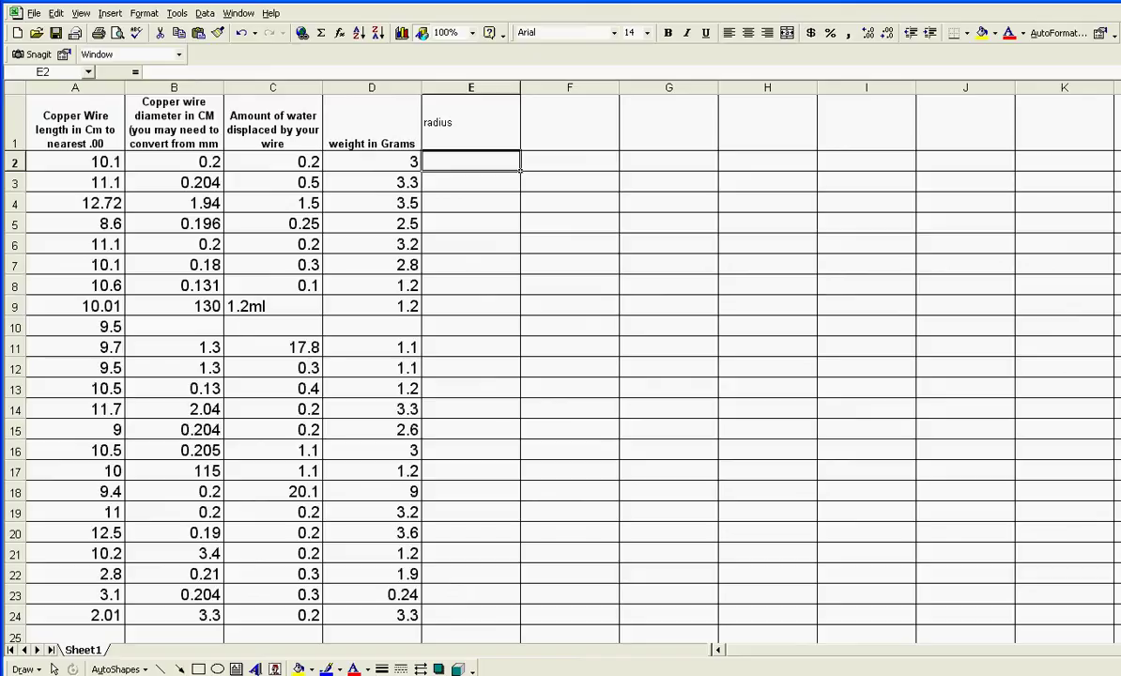
# Calculate the radius in E2 with the formula =B2/2 and fill it down through E24
pyautogui.write('=')
pyautogui.press('Left')
pyautogui.press('Left')
pyautogui.press('Left')
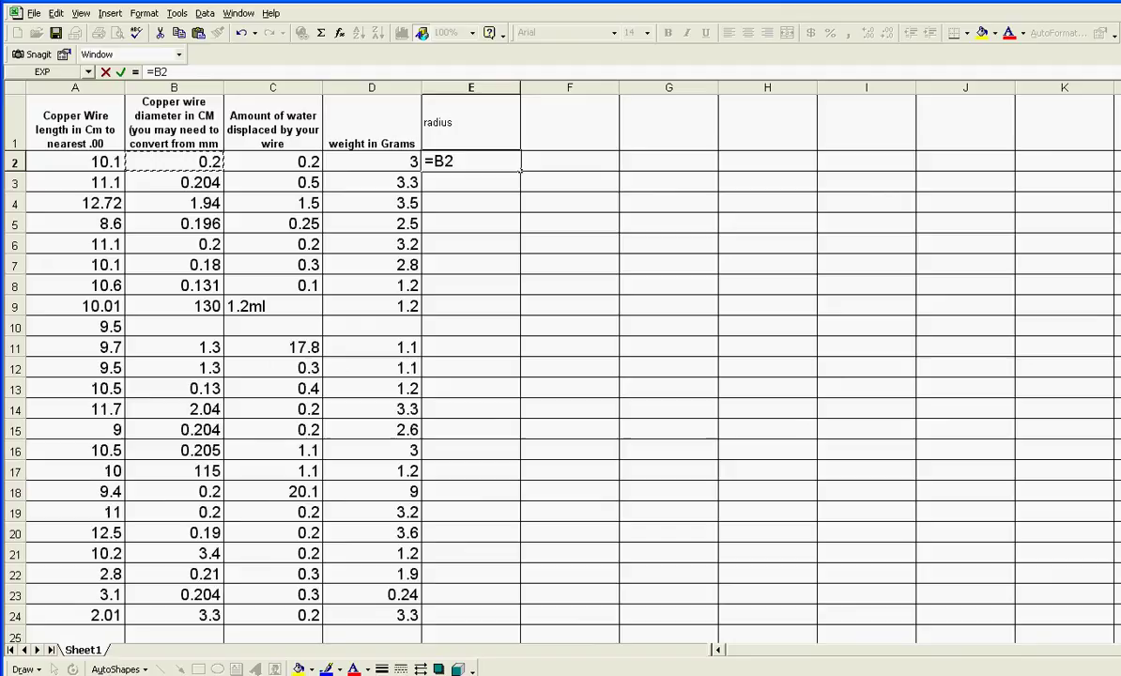
pyautogui.write('/2')
pyautogui.press('Return')
pyautogui.click(471, 161)
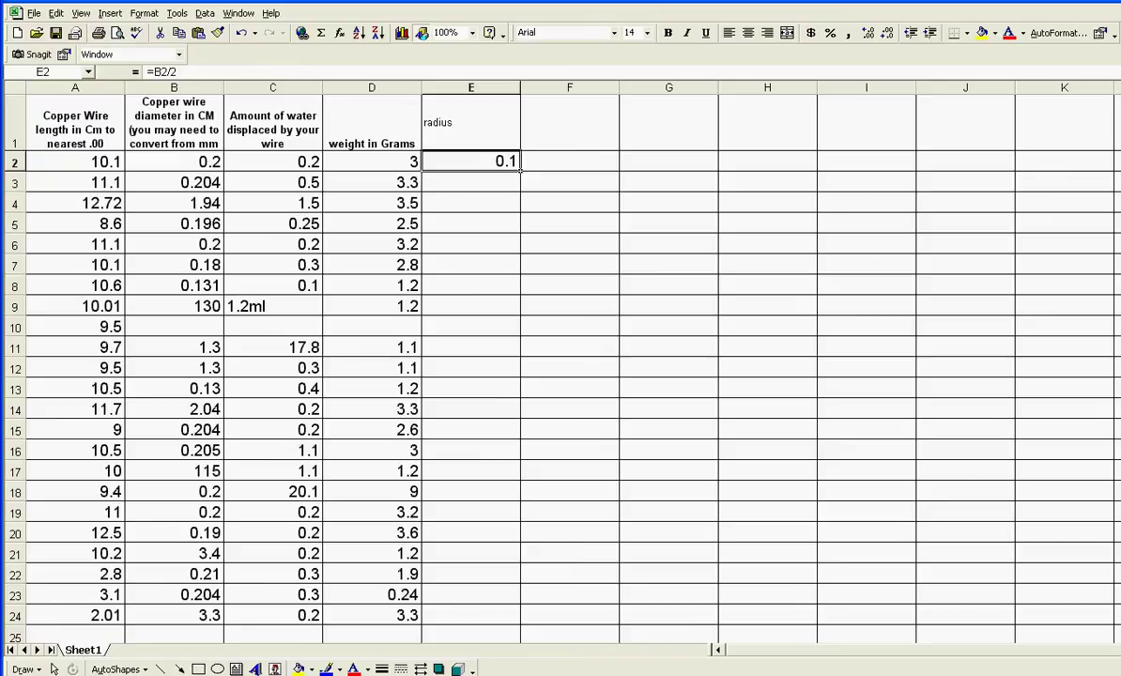
pyautogui.moveTo(519, 170); pyautogui.dragTo(519, 620)
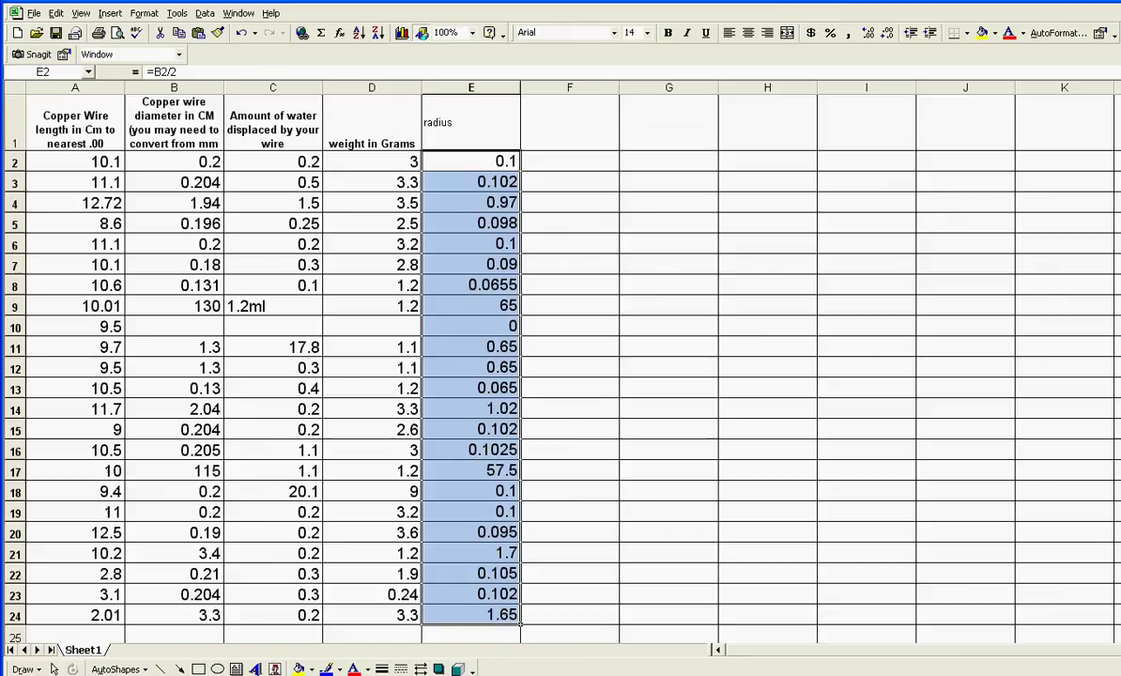
# Correct the wire diameter in cell B4 to .194 cm by shifting its decimal point
pyautogui.click(175, 183)
pyautogui.click(174, 203)
pyautogui.click(174, 183)
pyautogui.click(175, 202)
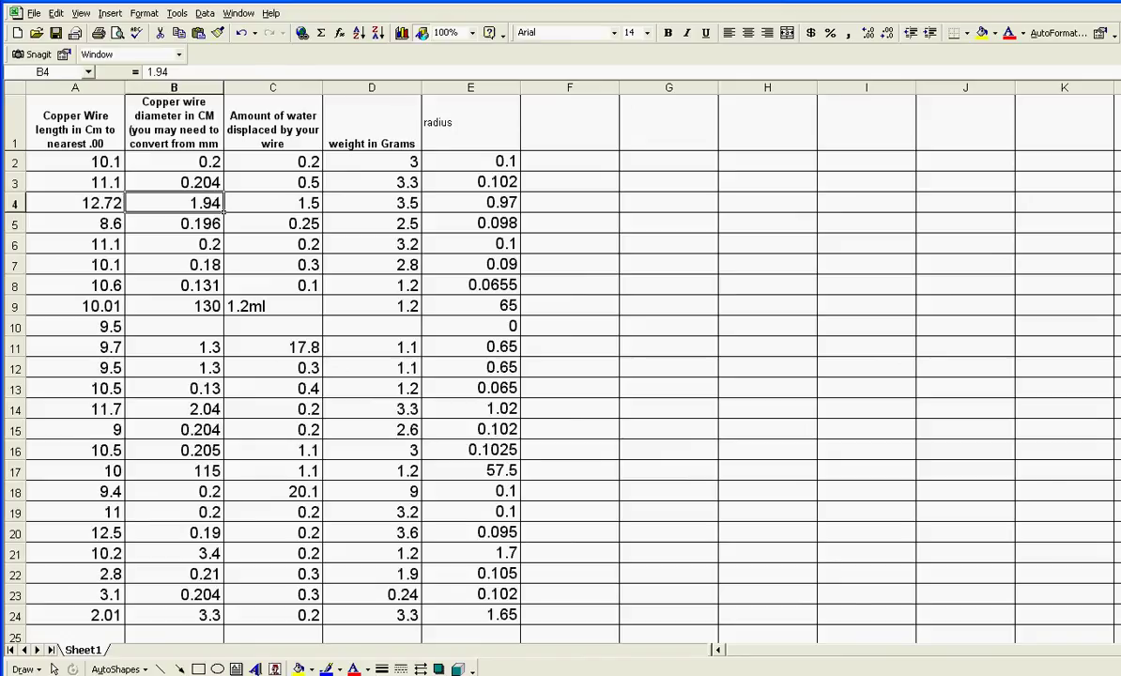
pyautogui.click(175, 224)
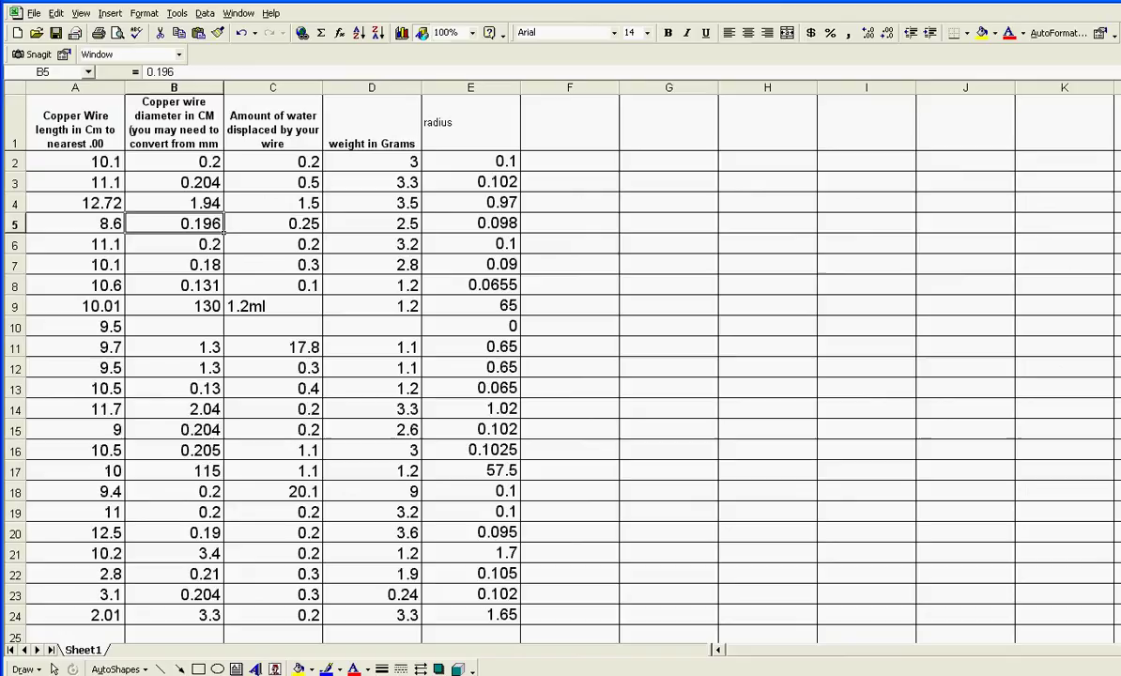
pyautogui.click(174, 203)
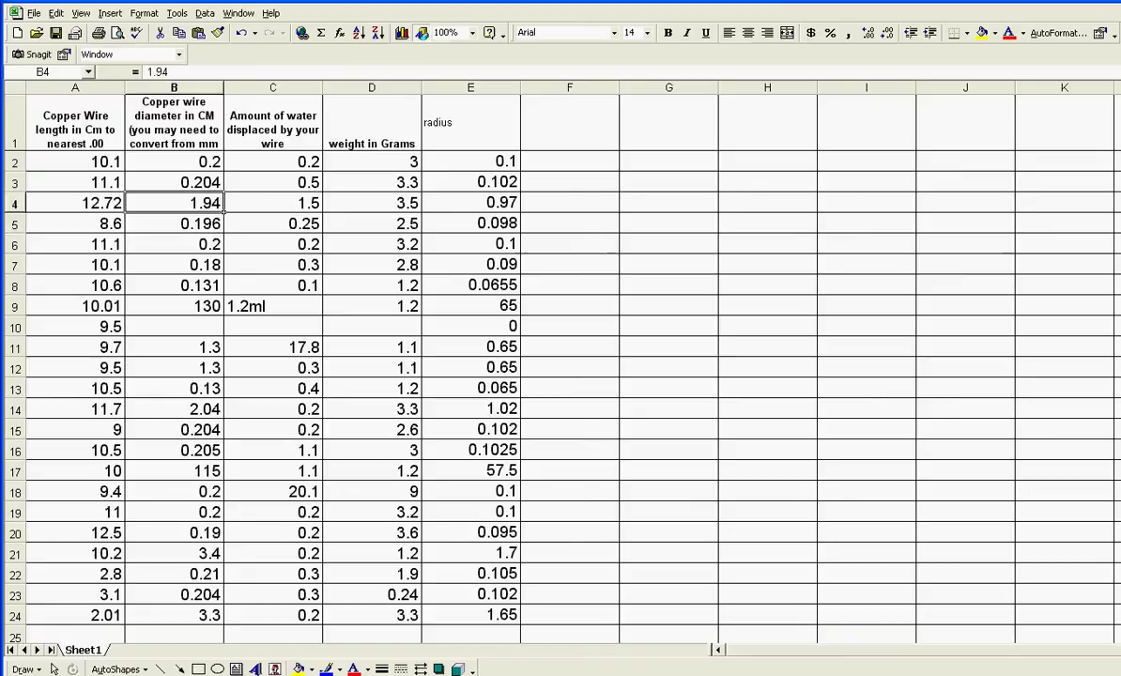
pyautogui.doubleClick(200, 202)
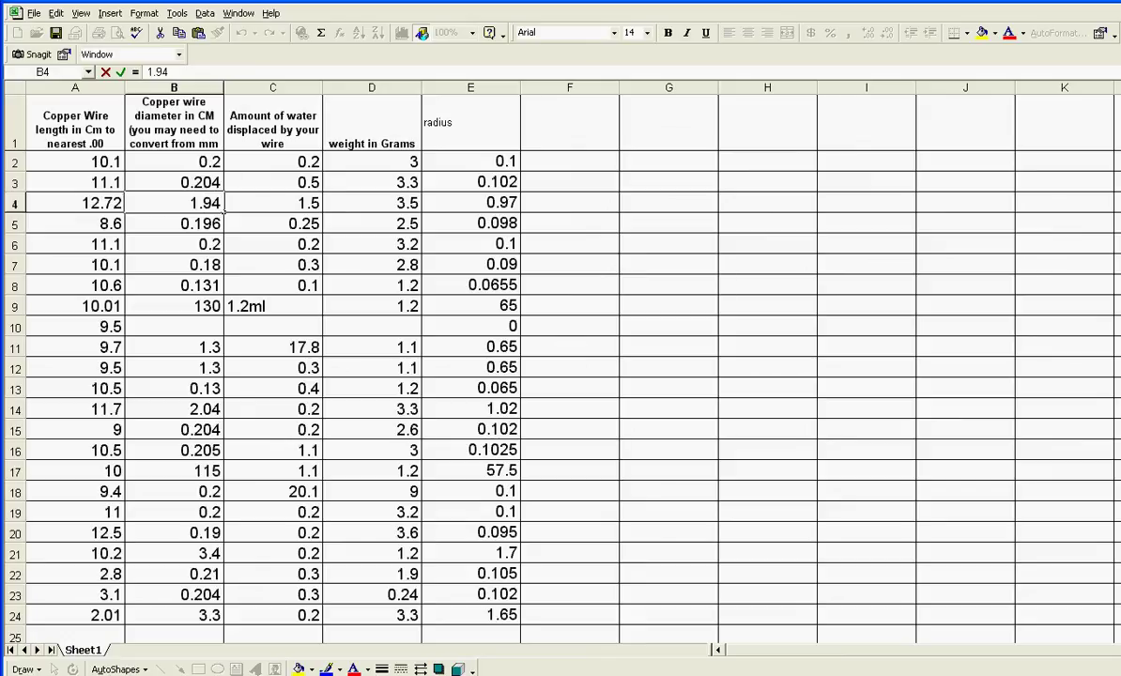
pyautogui.moveTo(197, 202); pyautogui.dragTo(202, 203)
pyautogui.press('Delete')
pyautogui.write('.')
pyautogui.press('Return')
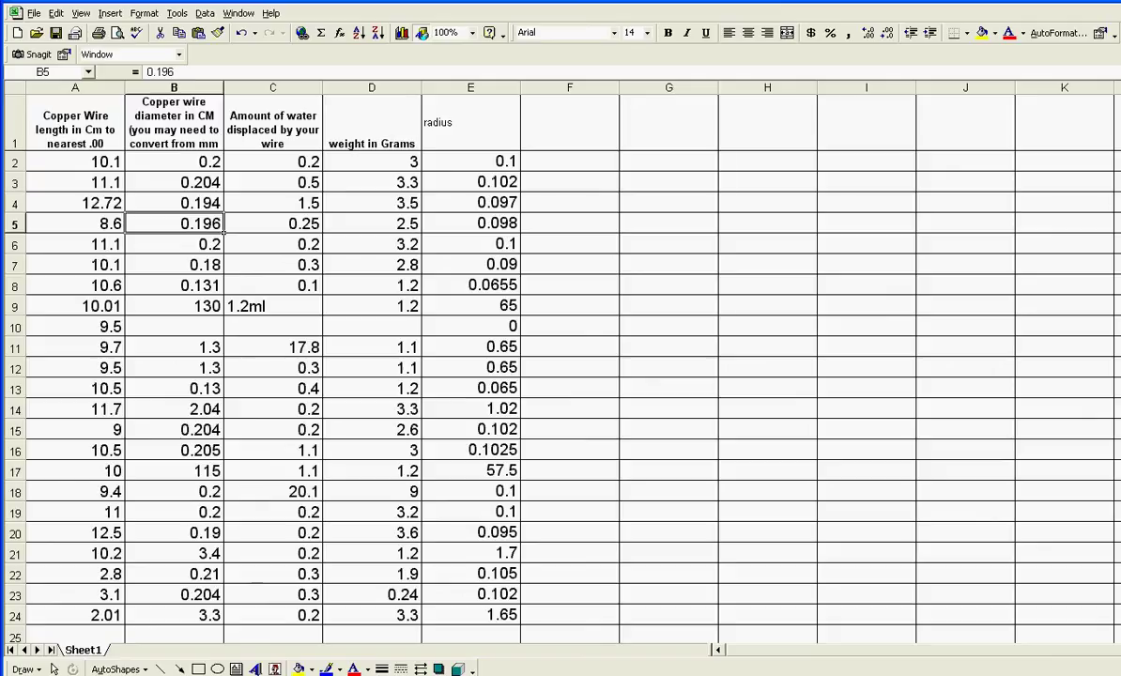
# Check the diameters down column B and set the value in B9 to 0.13 cm
pyautogui.press('Up')
pyautogui.press('Down')
pyautogui.press('Down')
pyautogui.press('Down')
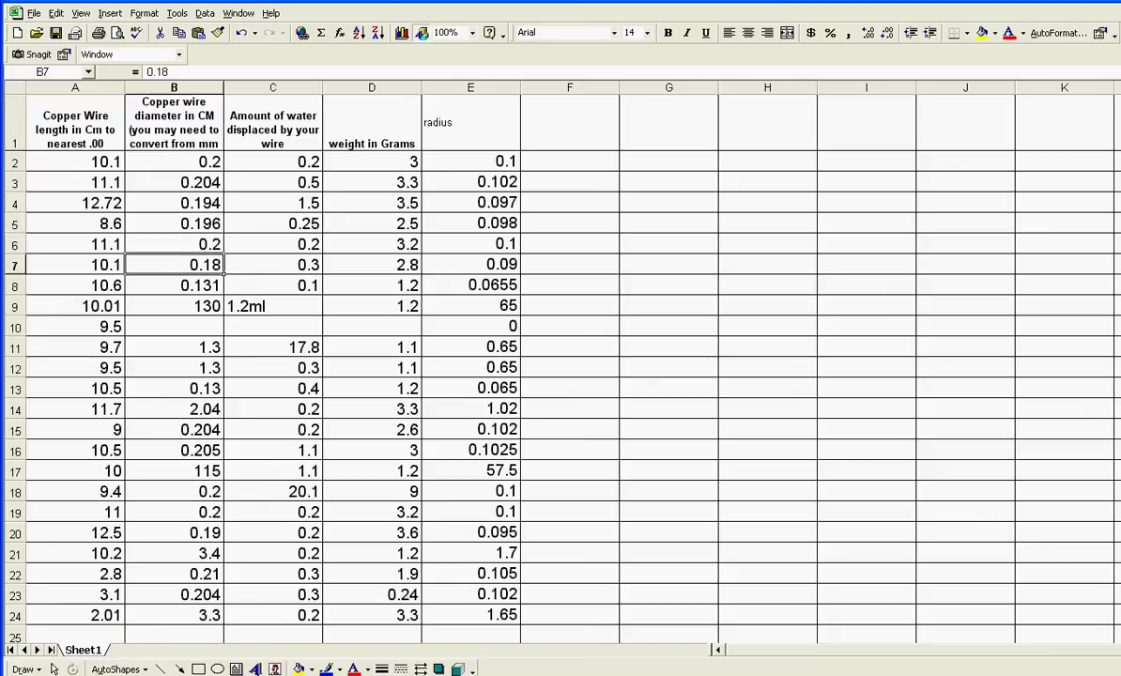
pyautogui.press('Down')
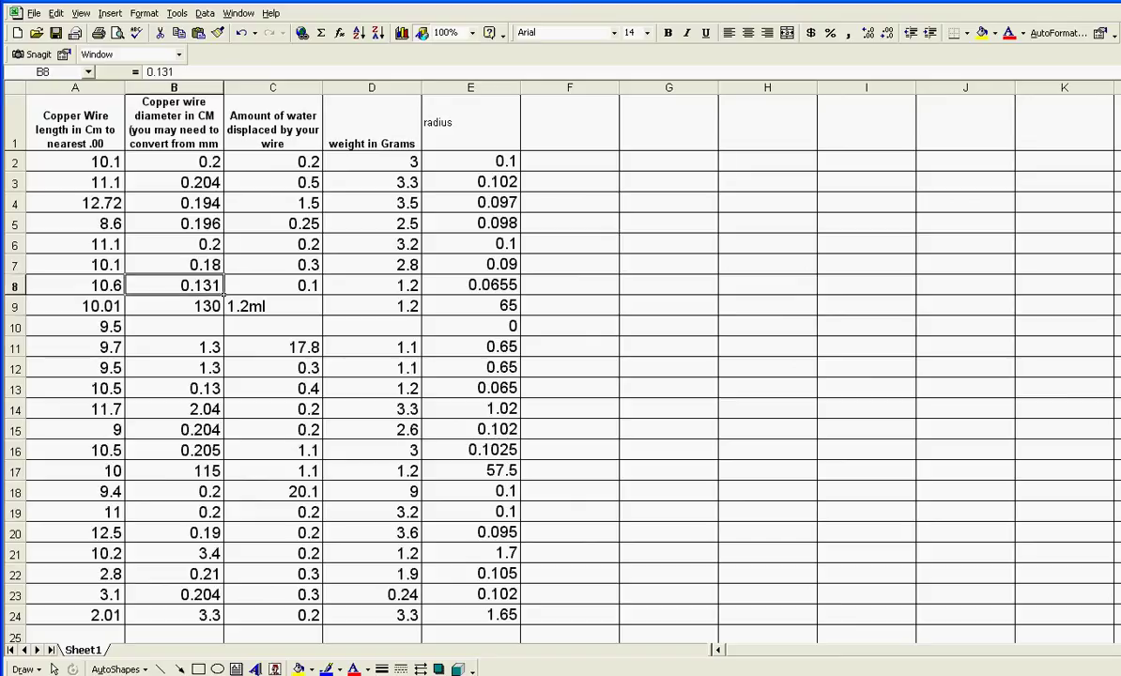
pyautogui.press('Down')
pyautogui.press('Up')
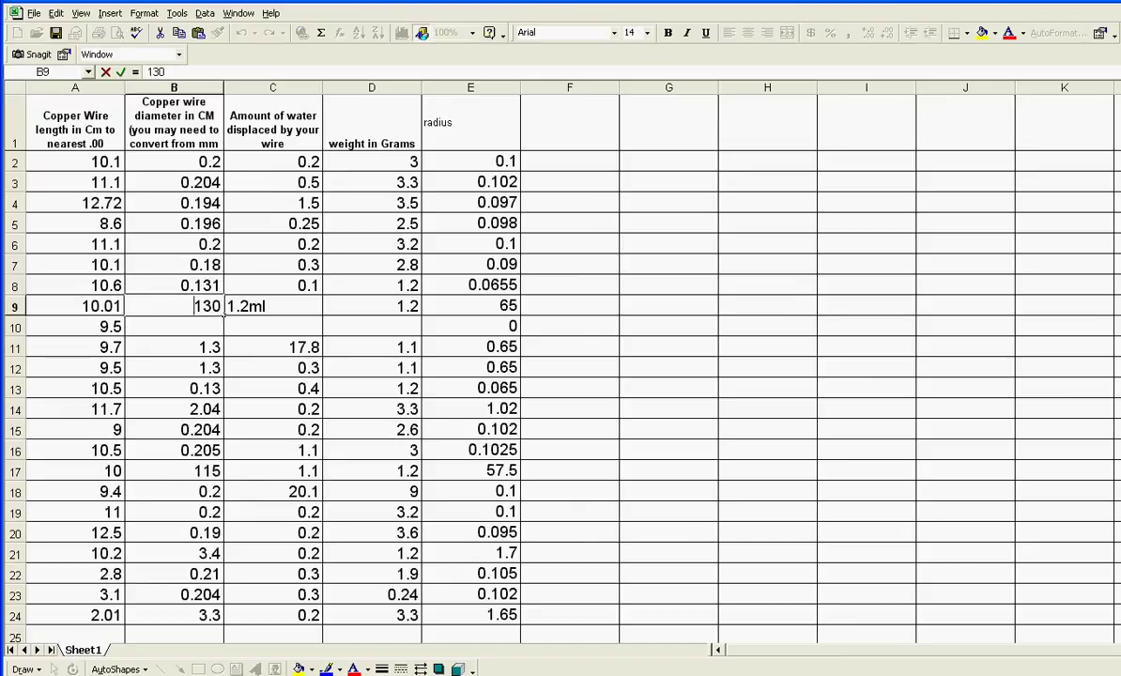
pyautogui.press('Up')
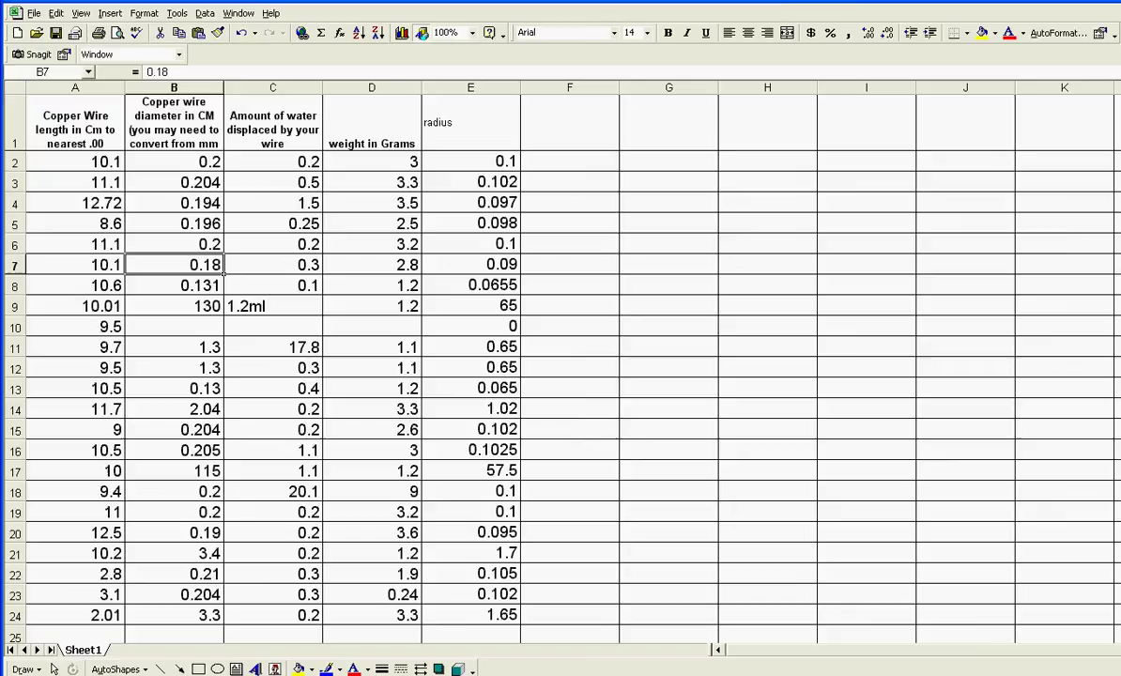
pyautogui.press('Down')
pyautogui.press('Down')
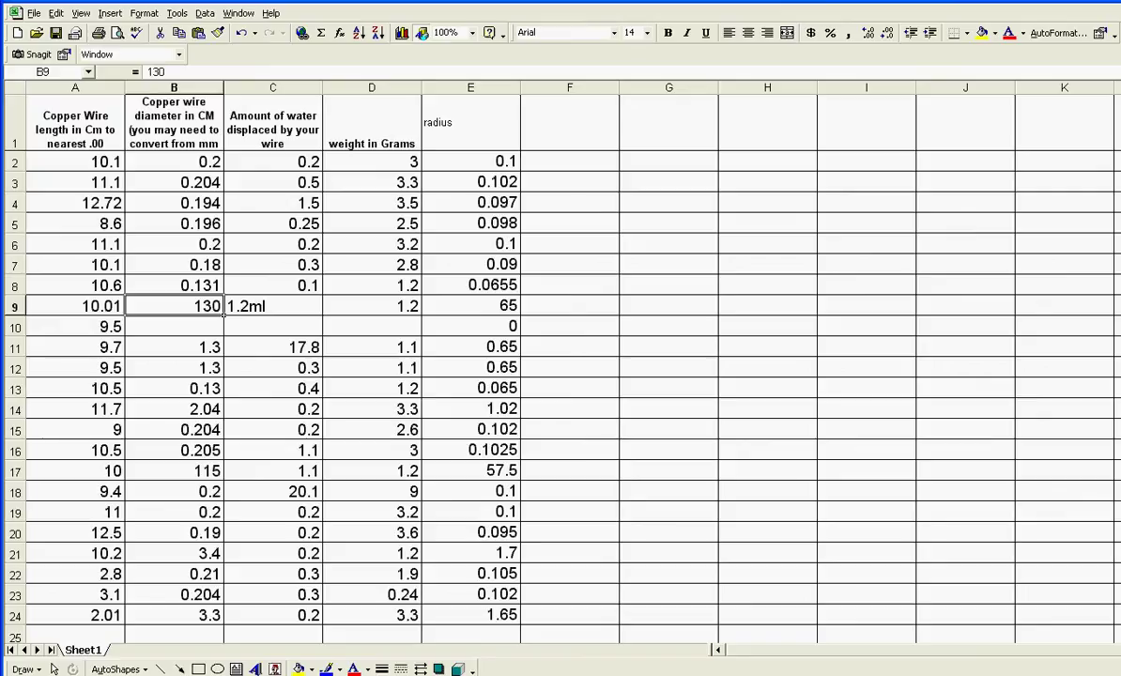
pyautogui.doubleClick(223, 315)
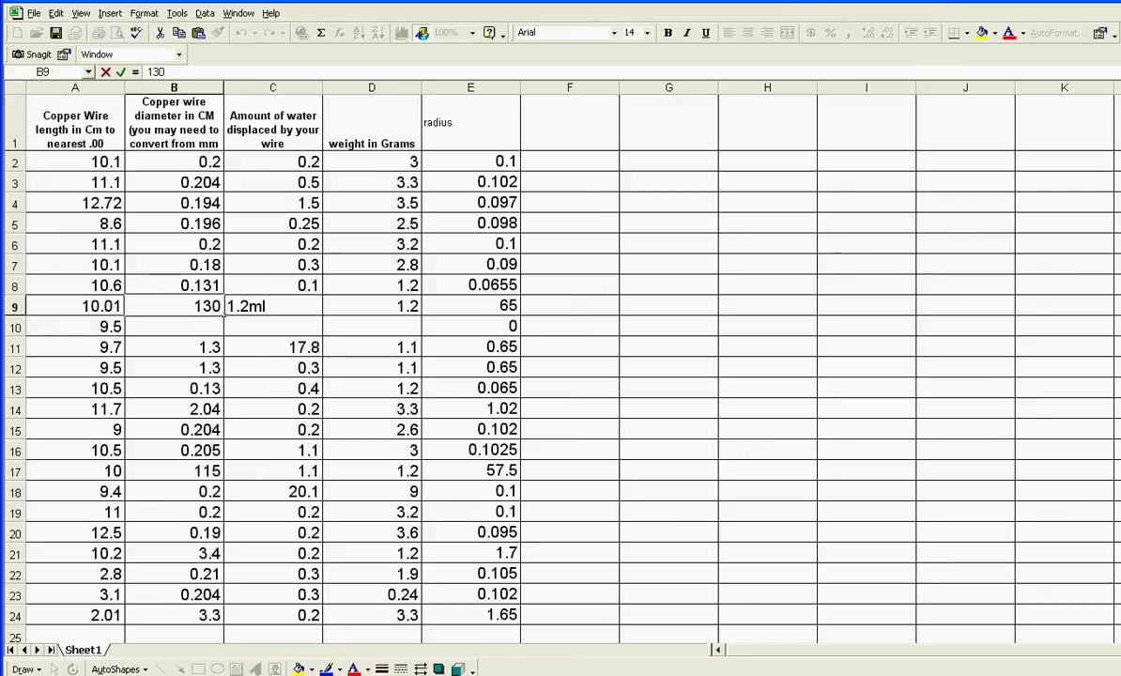
pyautogui.press('BackSpace')
pyautogui.press('BackSpace')
pyautogui.press('BackSpace')
pyautogui.write('0.13')
pyautogui.press('Return')
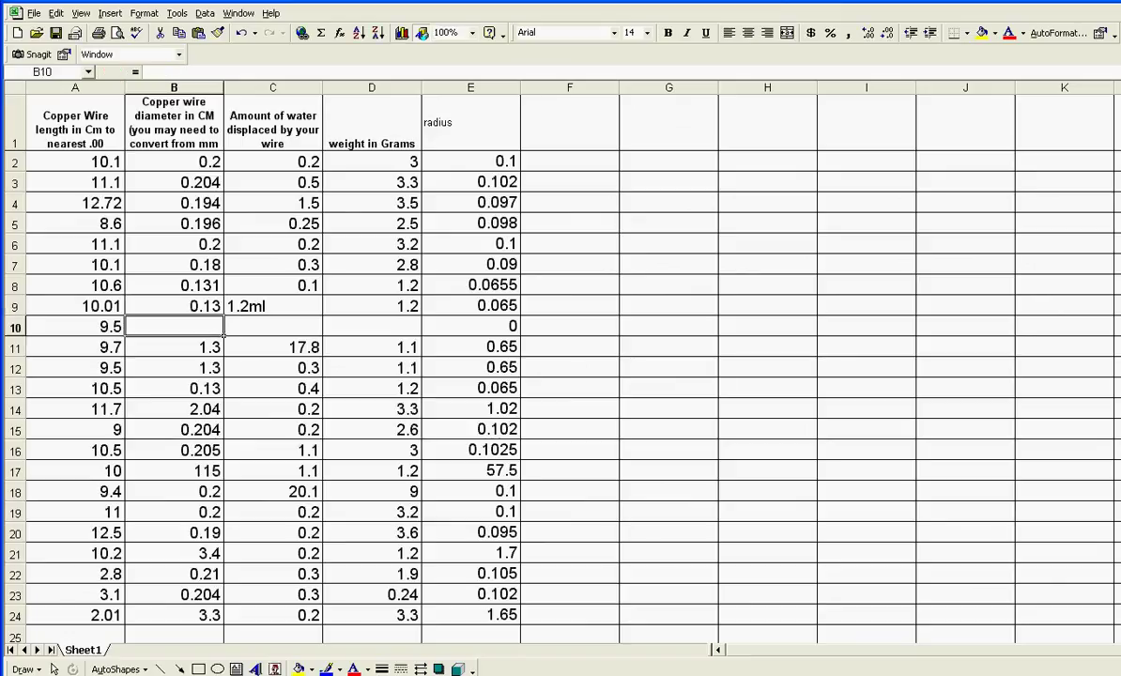
# Correct the wire diameters in cells B11 and B12 to .13 cm each
pyautogui.doubleClick(221, 347)
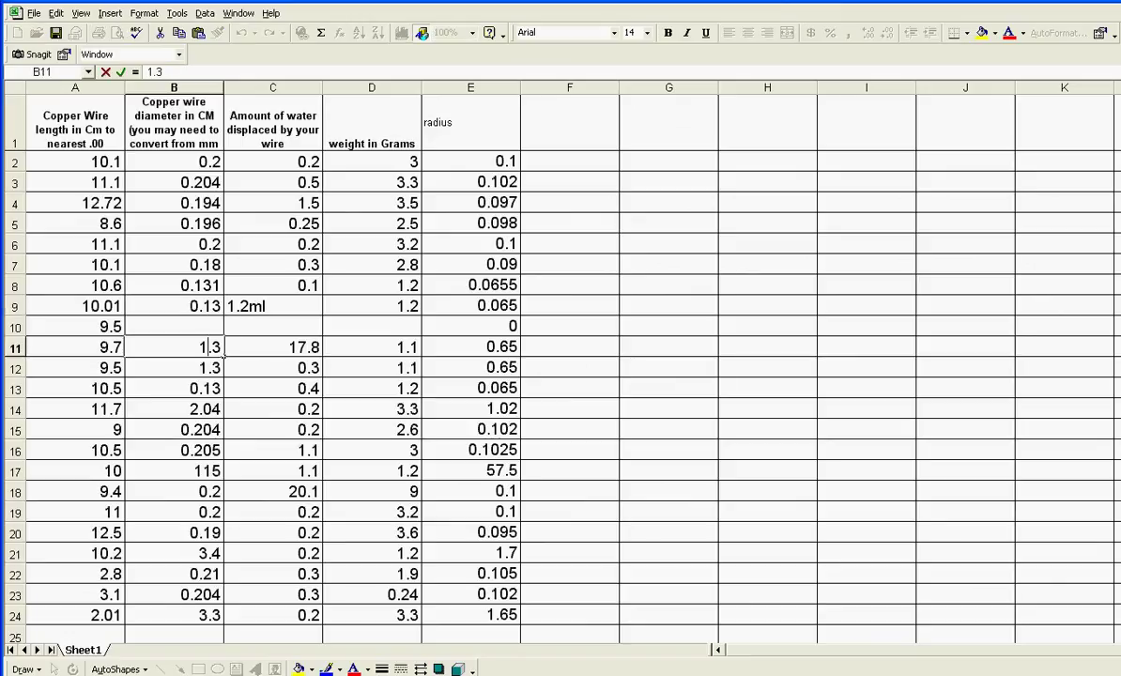
pyautogui.doubleClick(224, 350)
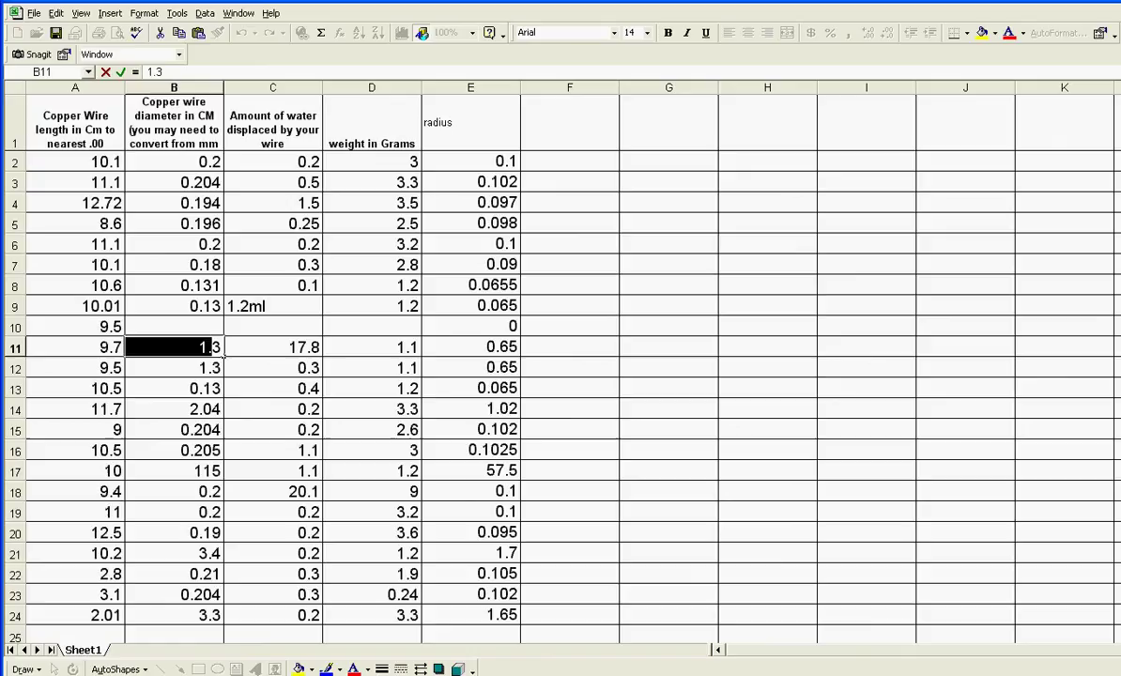
pyautogui.write('.13')
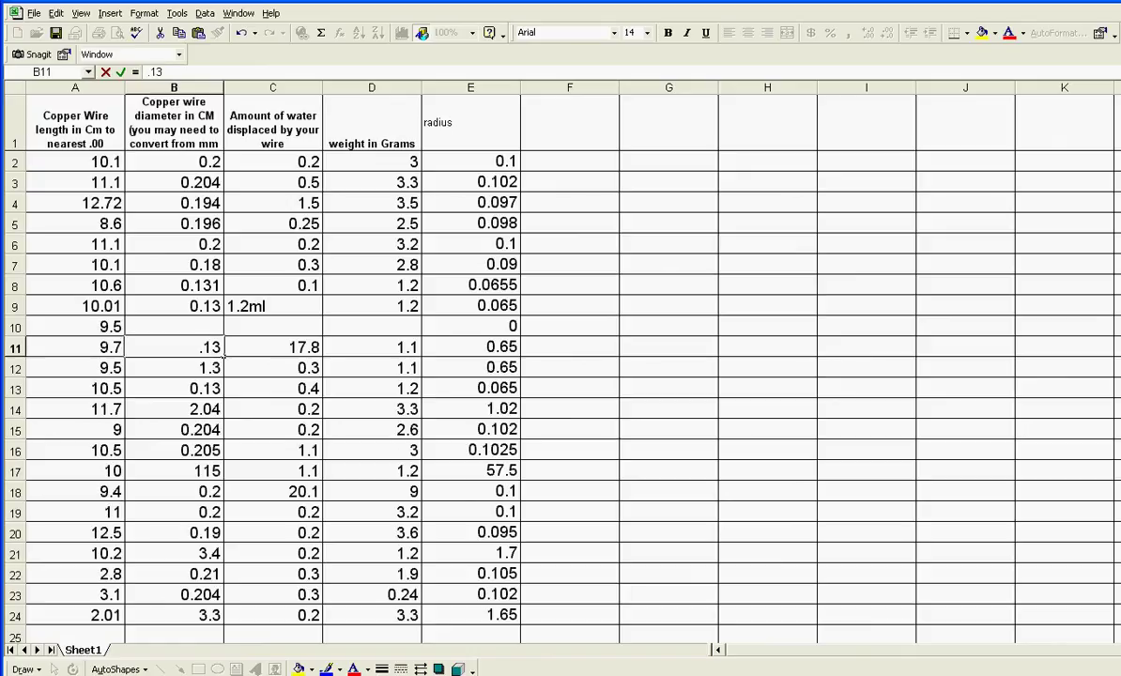
pyautogui.press('Return')
pyautogui.doubleClick(223, 375)
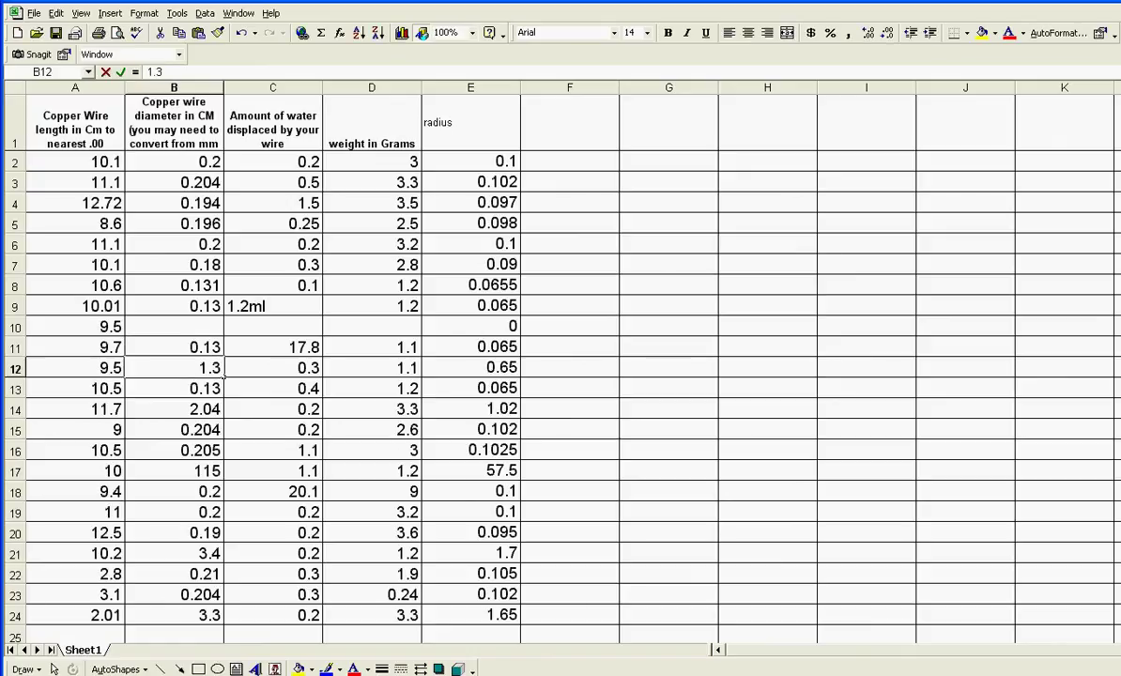
pyautogui.hotkey('shift', 'Home')
pyautogui.write('.13')
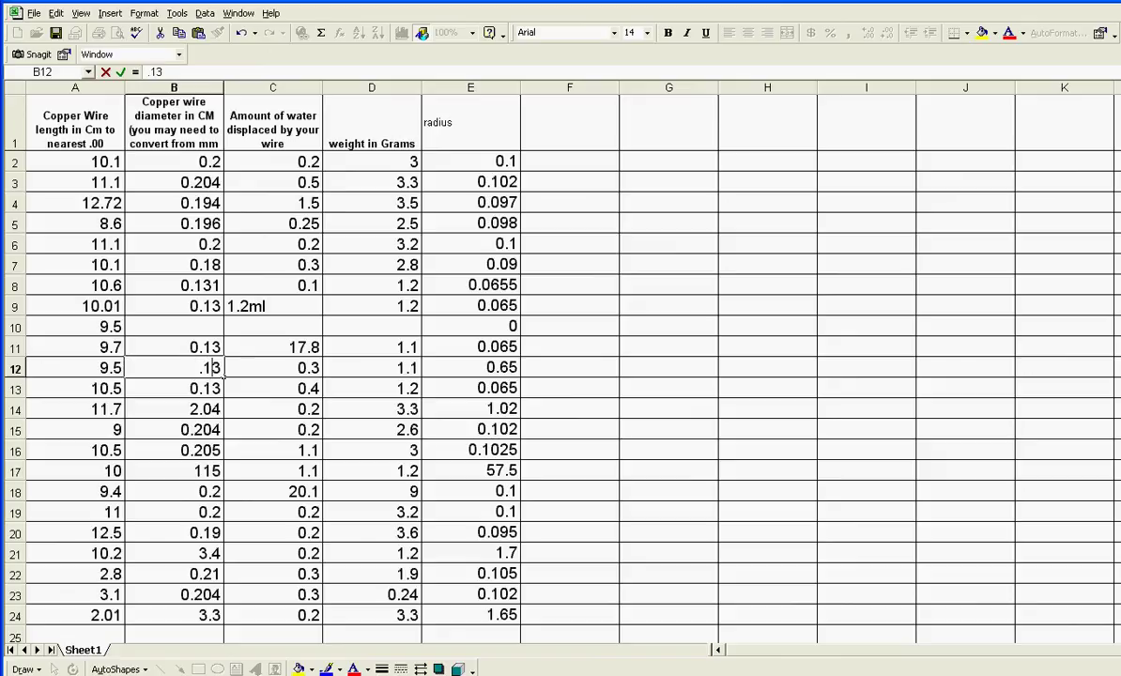
pyautogui.press('Left')
pyautogui.click(223, 393)
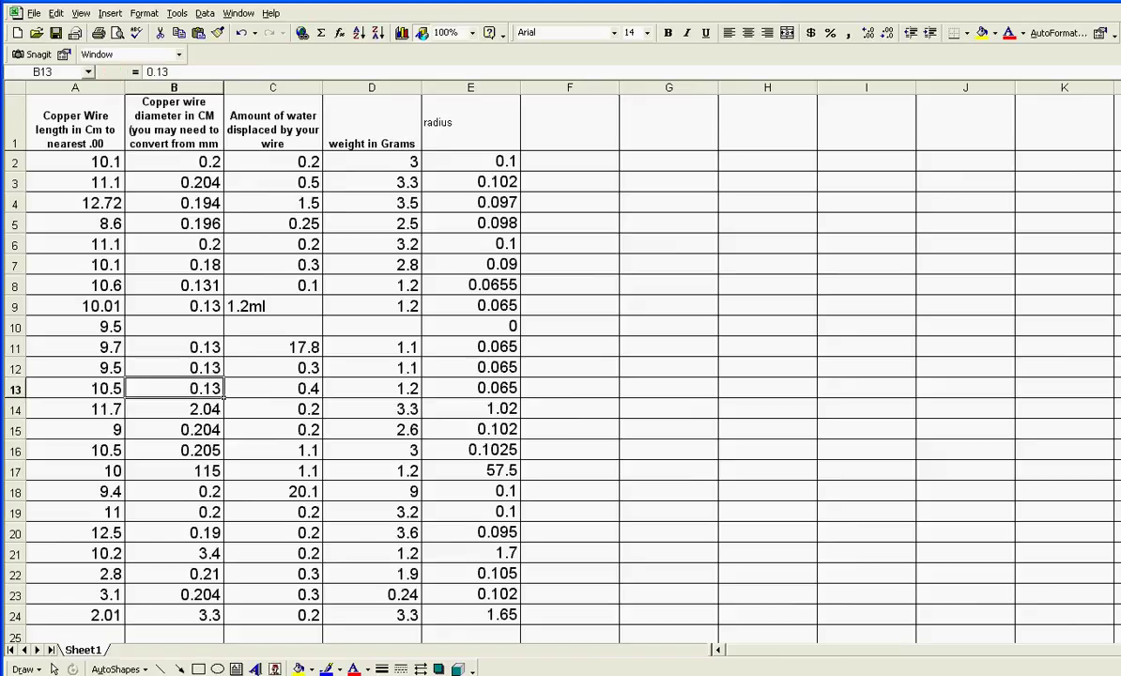
# Correct the wire diameter in cell B14 to .204 cm
pyautogui.doubleClick(223, 413)
pyautogui.press('Left')
pyautogui.press('Left')
pyautogui.press('Left')
pyautogui.hotkey('shift', 'Home')
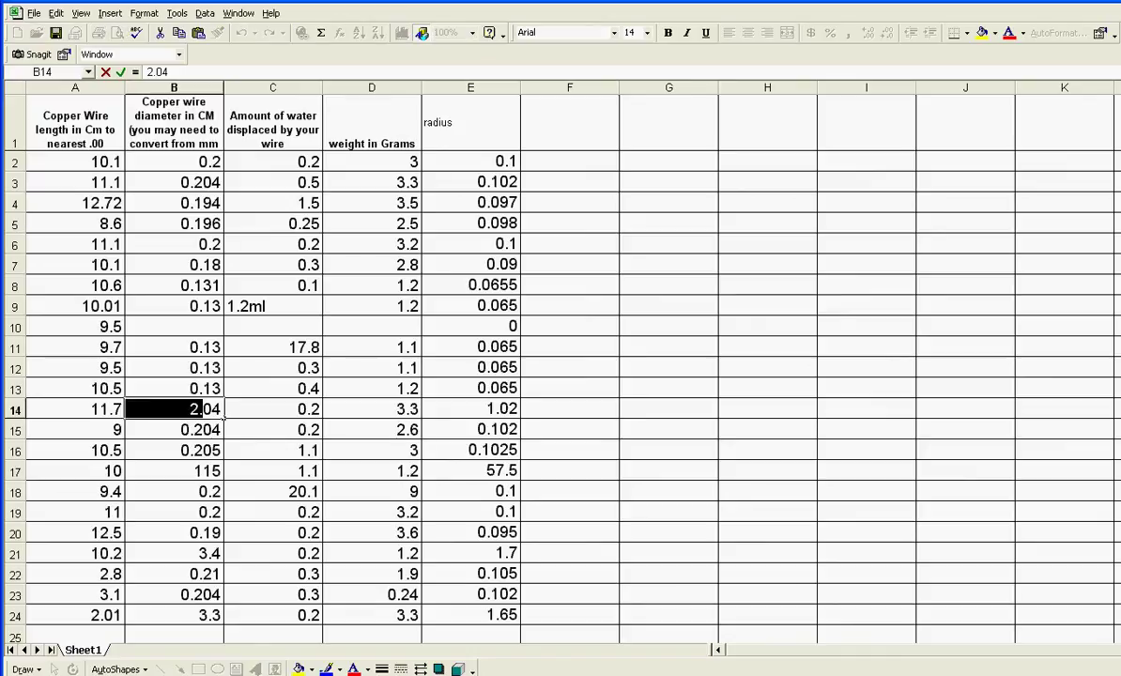
pyautogui.write('.2')
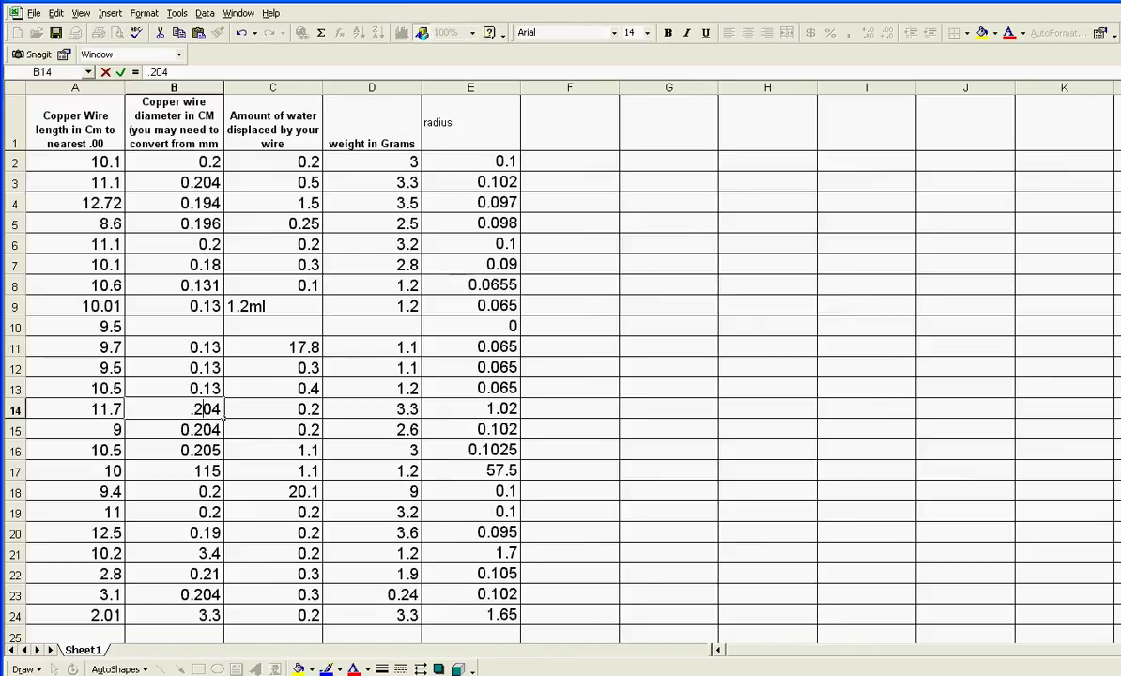
pyautogui.click(223, 435)
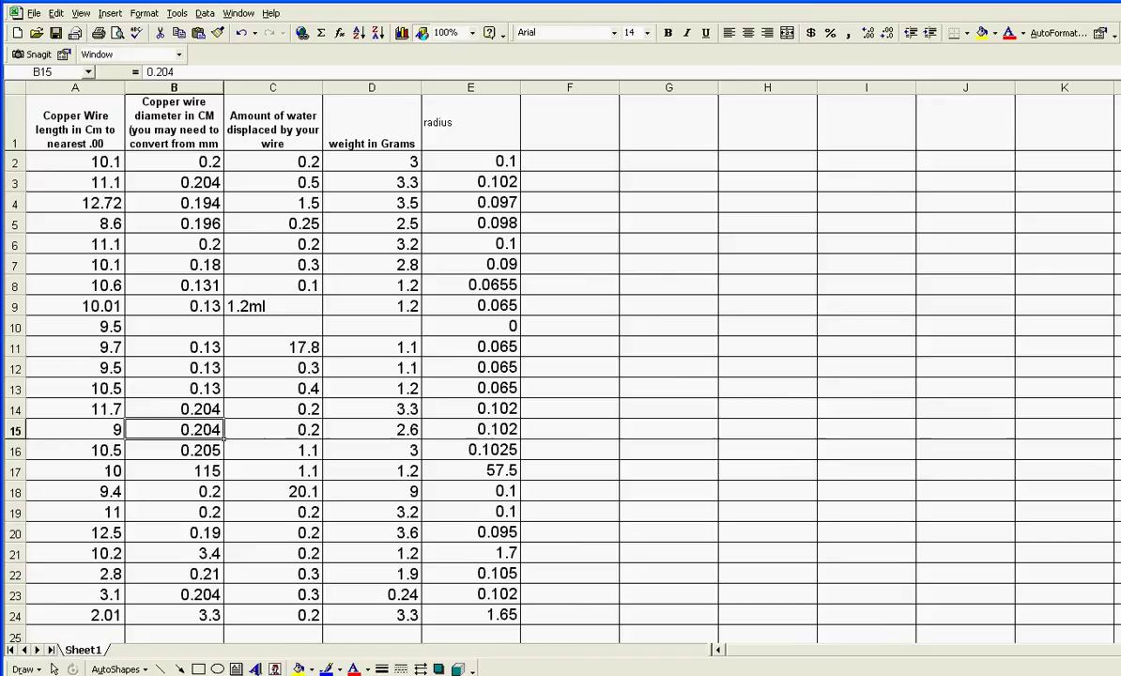
# Correct the wire diameter in cell B17 to .115 cm
pyautogui.doubleClick(222, 473)
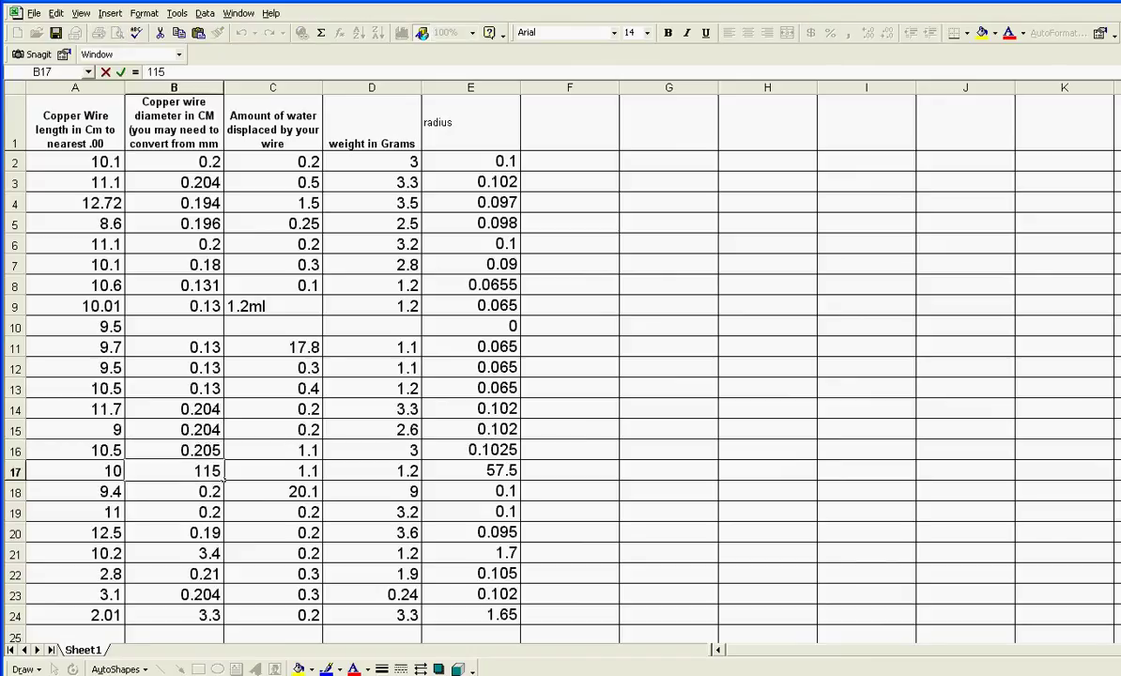
pyautogui.press('Home')
pyautogui.write('.')
pyautogui.press('Return')
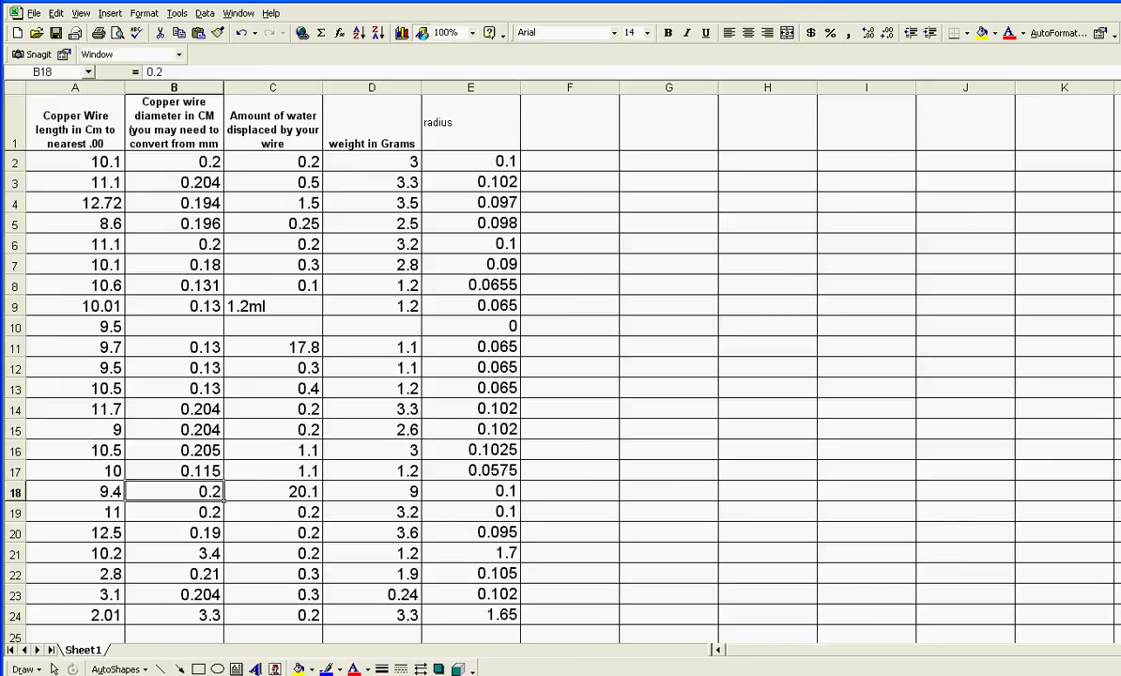
# Correct the wire diameter in cell B21 to 0.34 cm
pyautogui.doubleClick(208, 554)
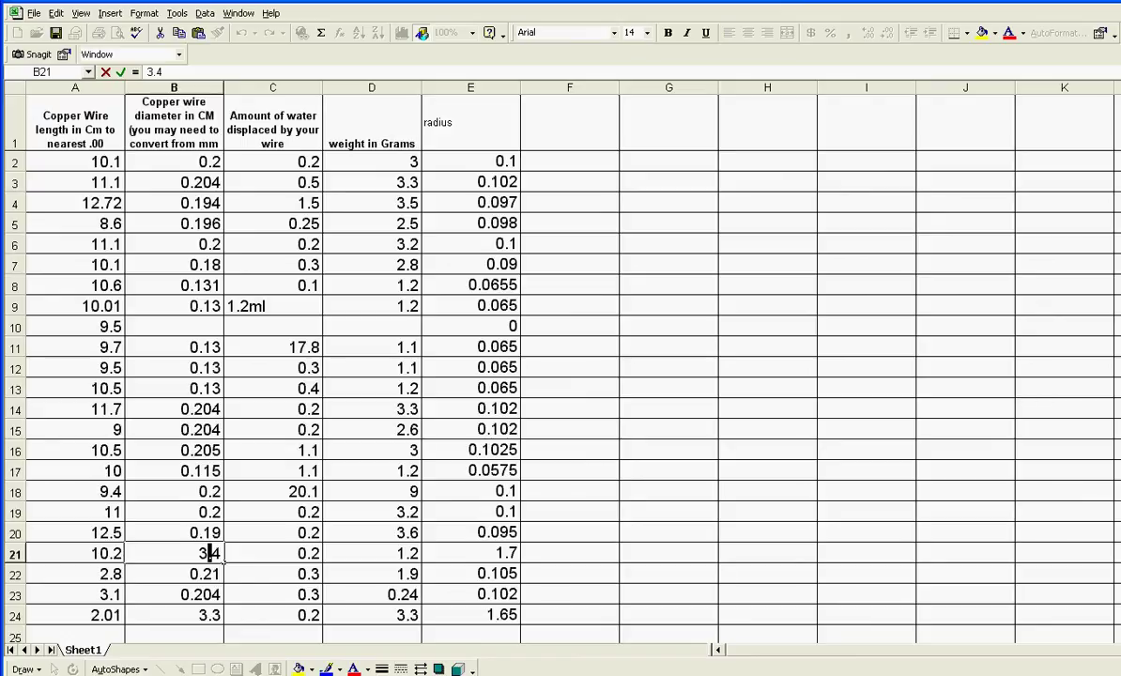
pyautogui.press('BackSpace')
pyautogui.press('Left')
pyautogui.write('0.')
pyautogui.press('Return')
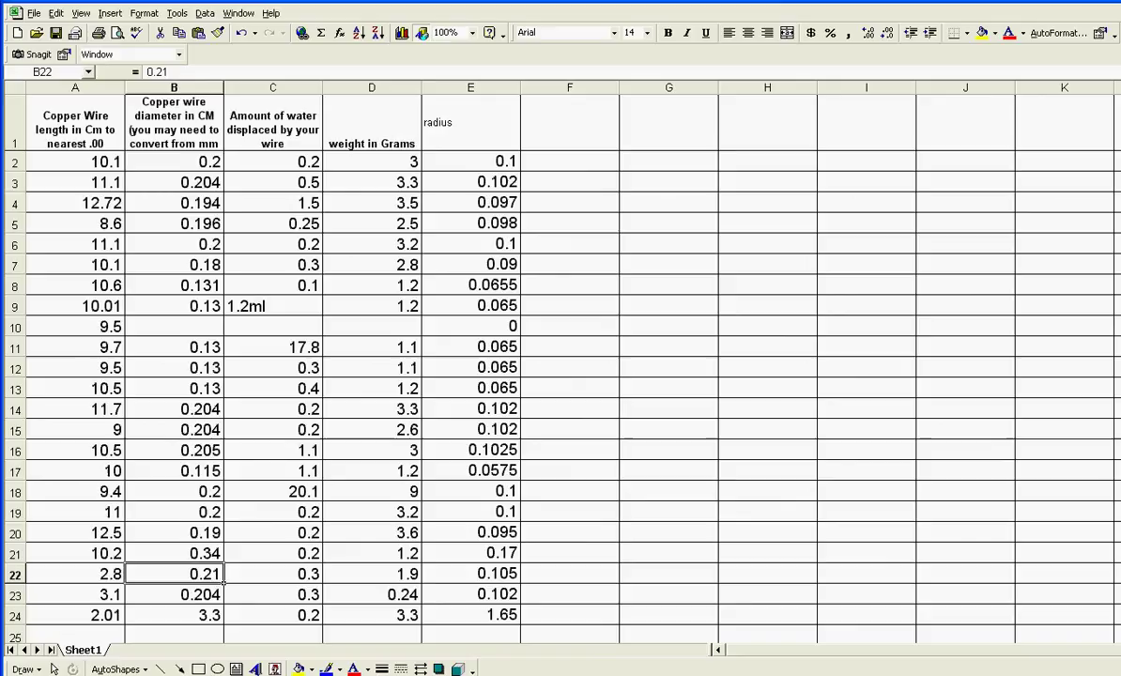
# Correct the wire diameter in cell B24 to .33 cm
pyautogui.click(211, 615)
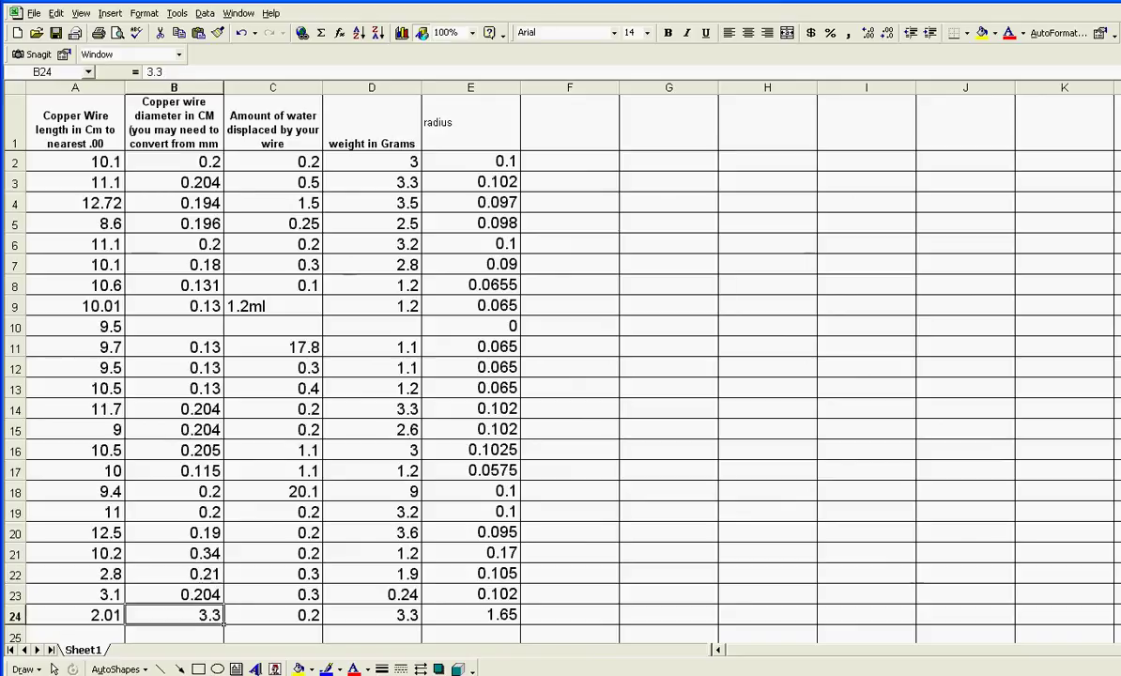
pyautogui.doubleClick(212, 615)
pyautogui.moveTo(213, 615); pyautogui.dragTo(208, 615)
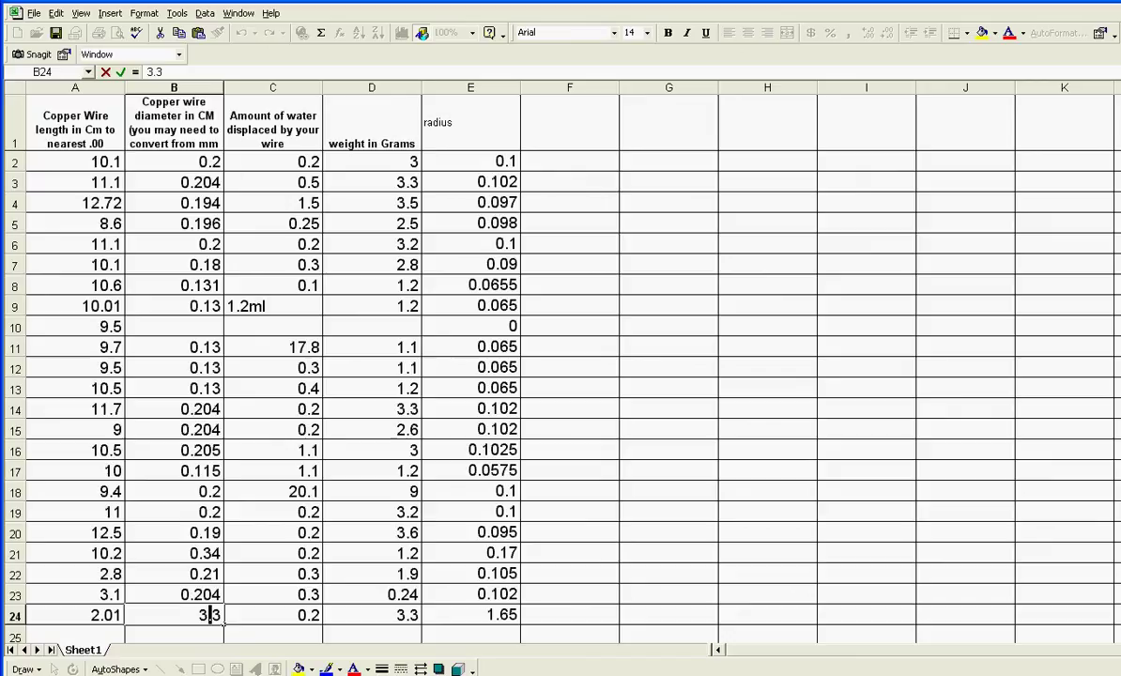
pyautogui.press('BackSpace')
pyautogui.doubleClick(209, 615)
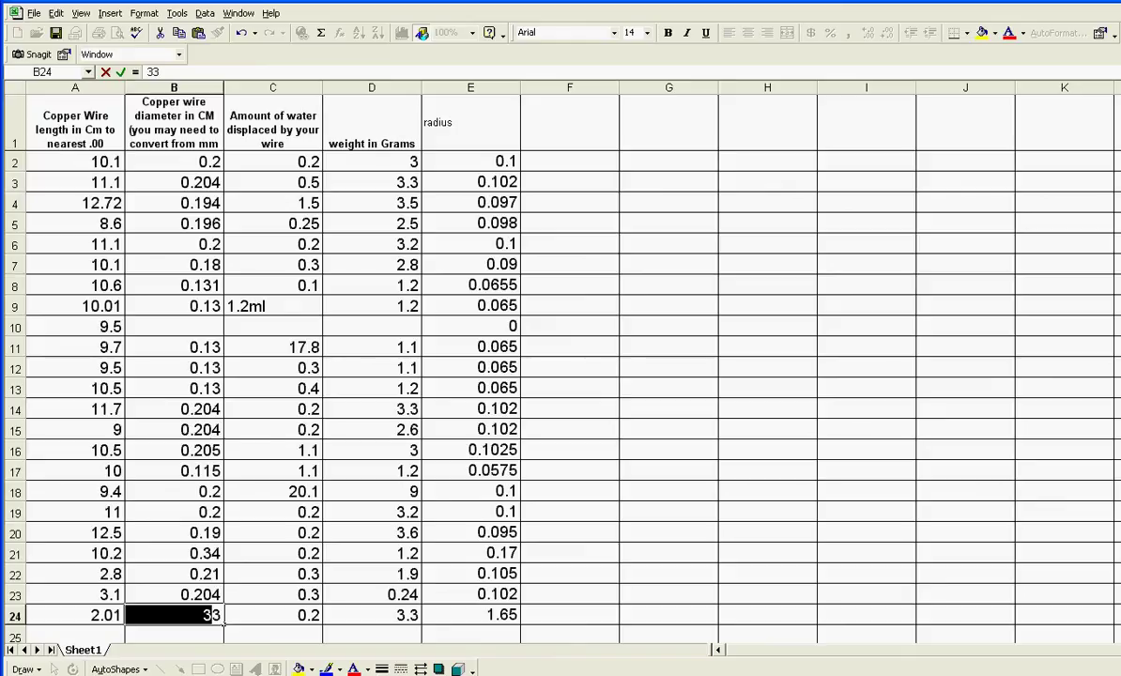
pyautogui.click(178, 594)
pyautogui.click(223, 621)
pyautogui.doubleClick(222, 622)
pyautogui.press('Home')
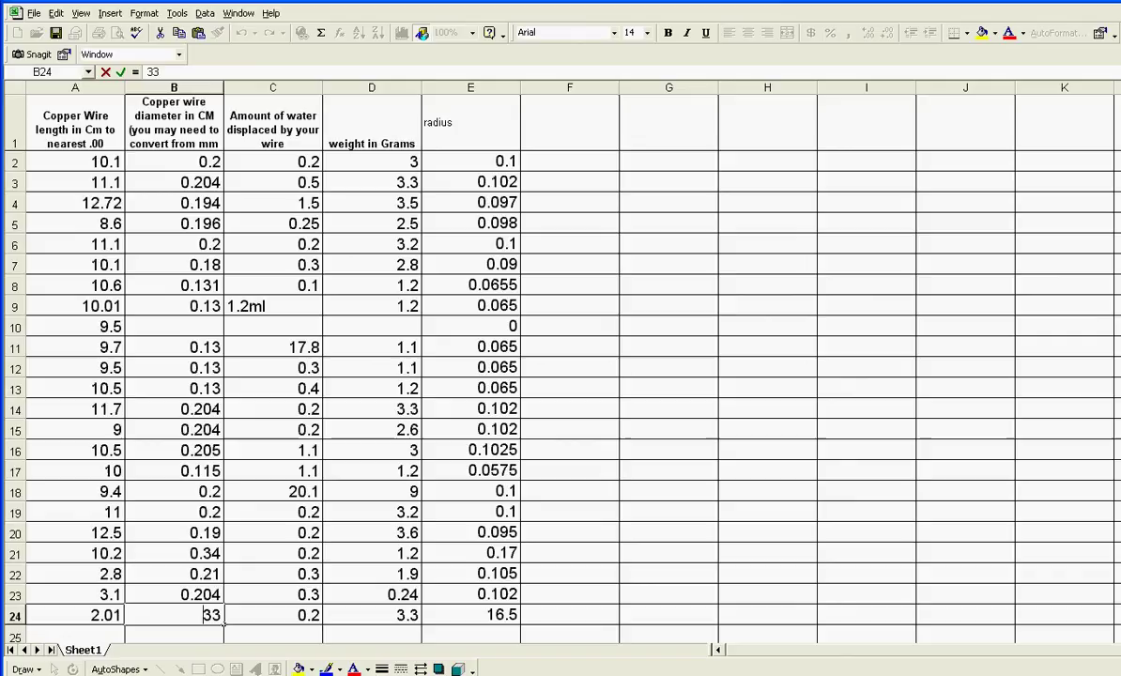
pyautogui.write('.')
pyautogui.scroll(-1, 223, 563)
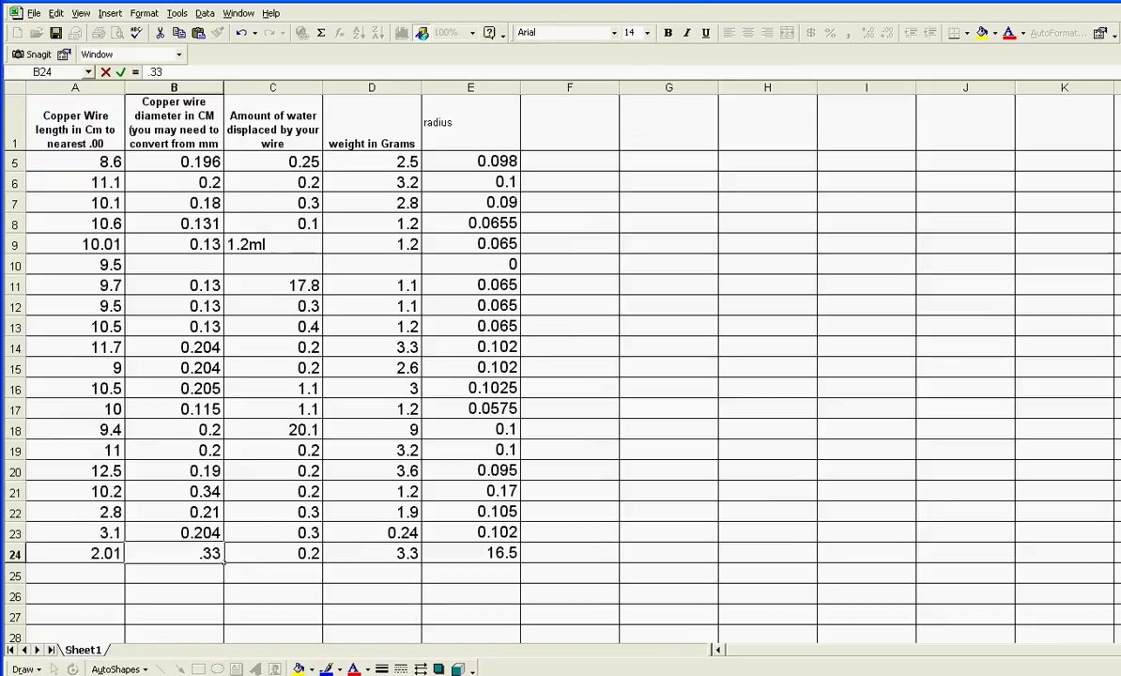
pyautogui.click(120, 165)
# Check the wire lengths down column A to the last data row for implausible values
pyautogui.press('Down')
pyautogui.press('Down')
pyautogui.press('Down')
pyautogui.press('Down')
pyautogui.press('Down')
pyautogui.press('Down')
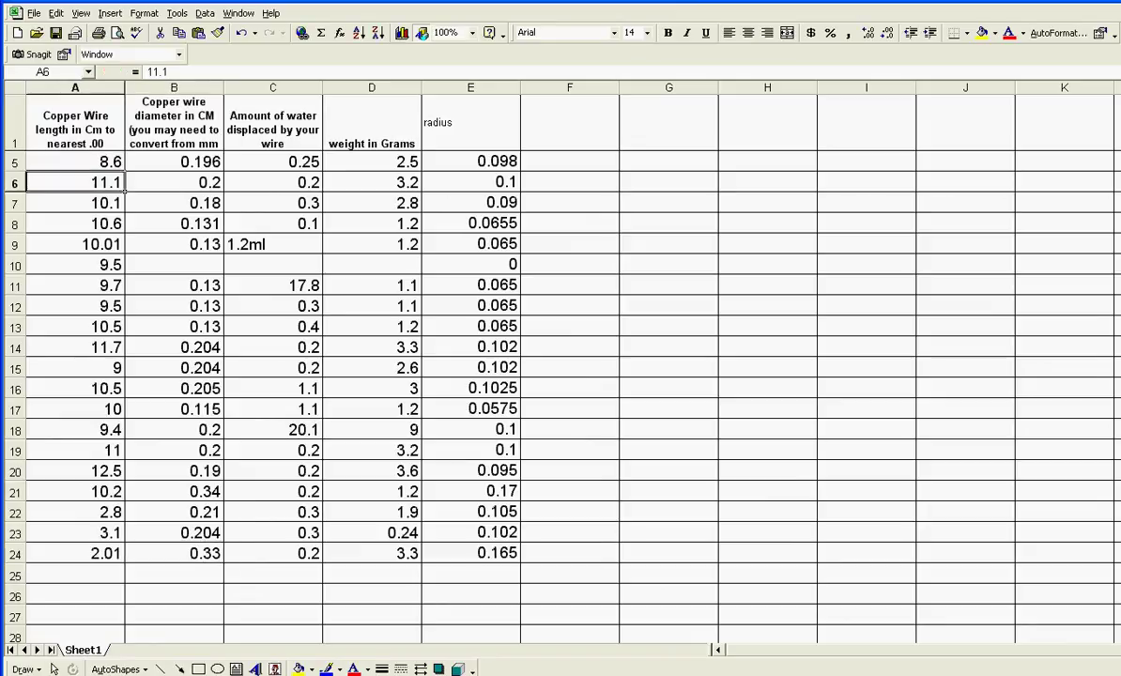
pyautogui.press('Down')
pyautogui.press('Down')
pyautogui.press('Down')
pyautogui.press('Down')
pyautogui.press('Down')
pyautogui.press('Down')
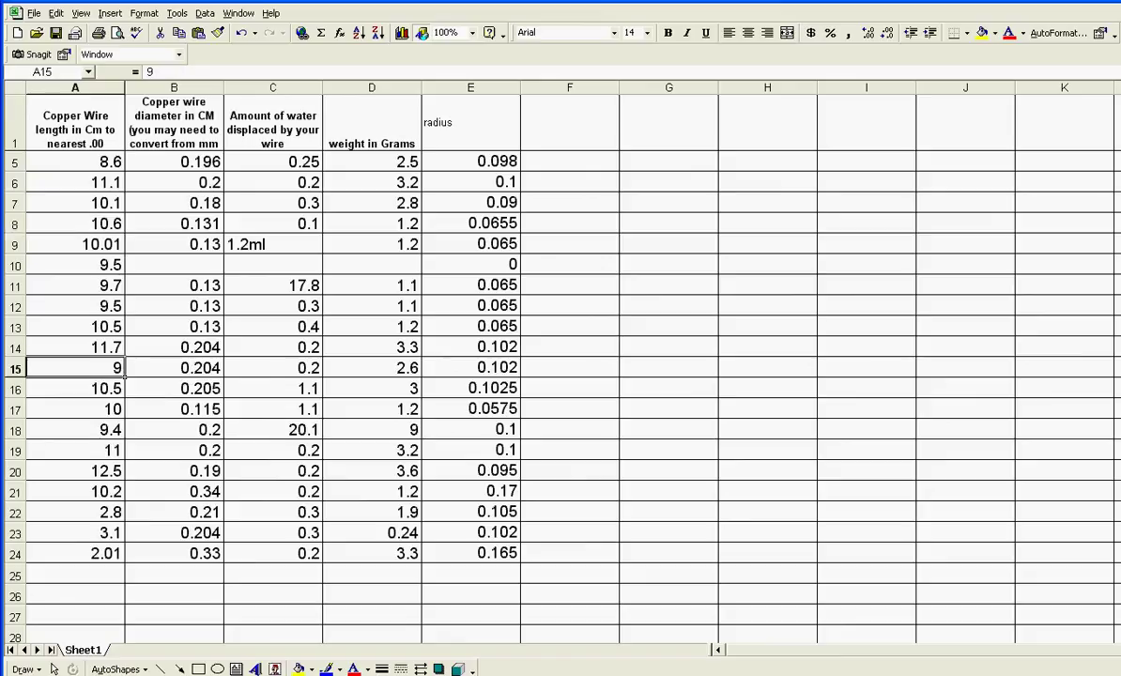
pyautogui.press('Down')
pyautogui.press('Down')
pyautogui.press('Down')
pyautogui.press('Down')
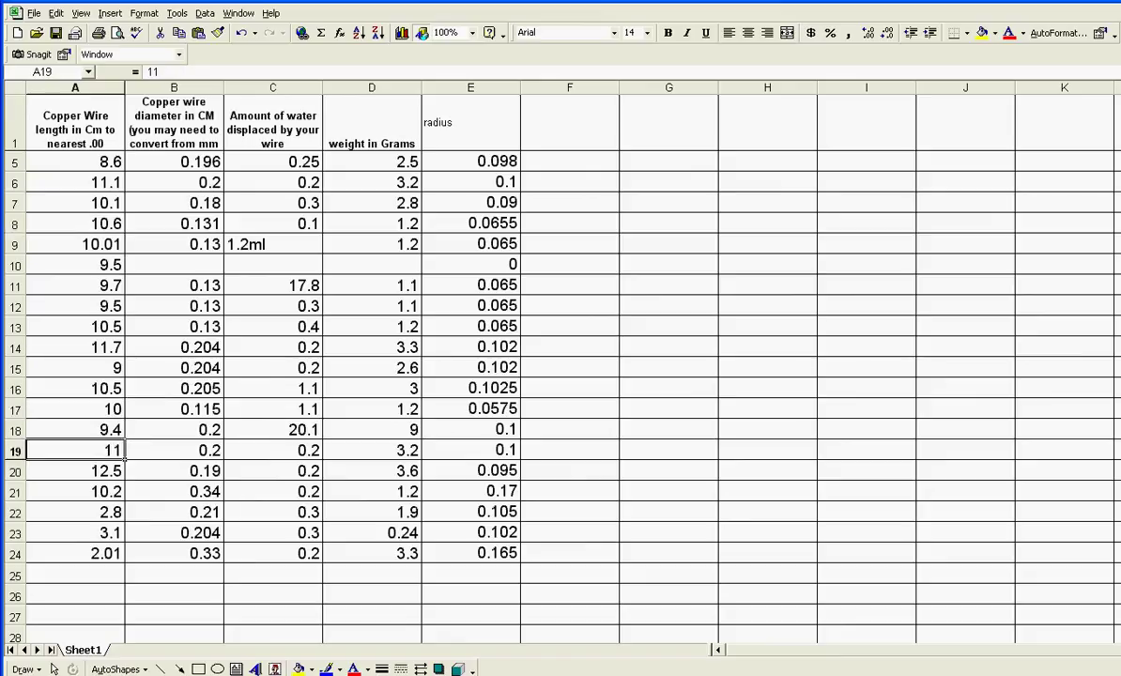
pyautogui.press('Down')
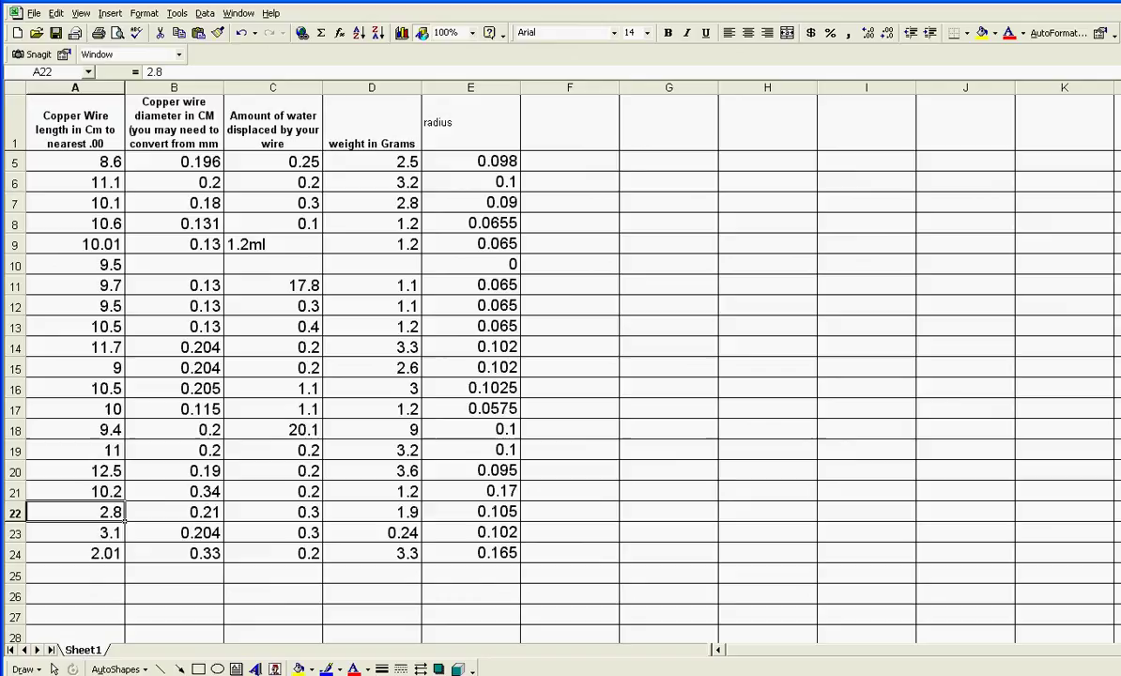
pyautogui.press('Down')
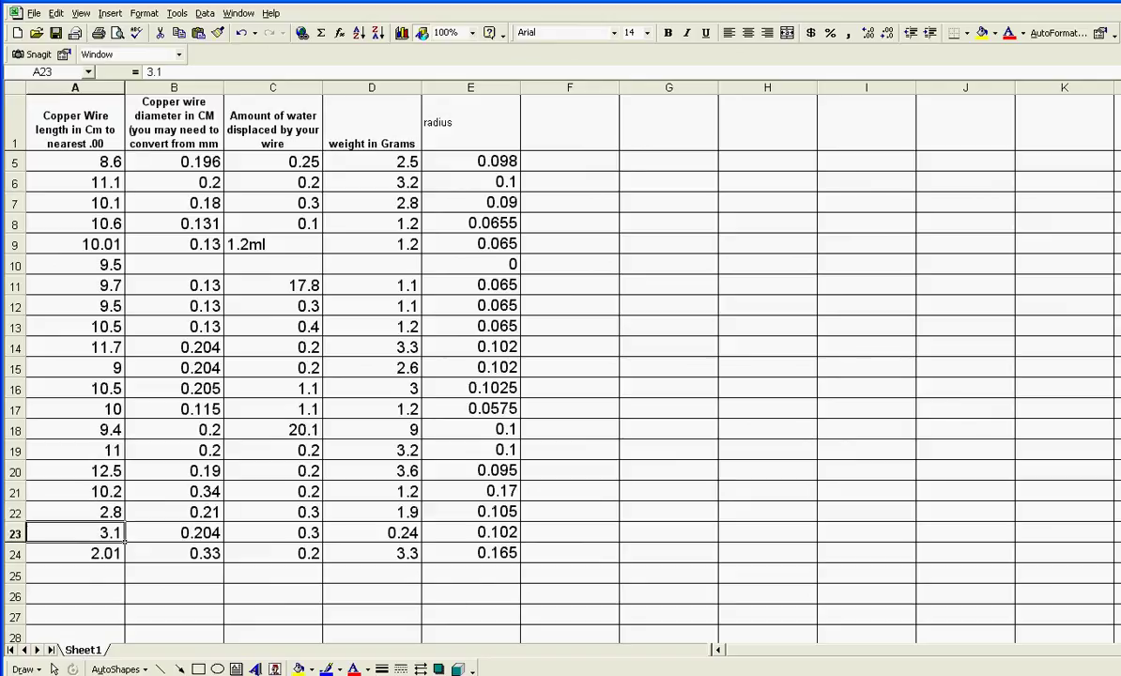
pyautogui.press('Down')
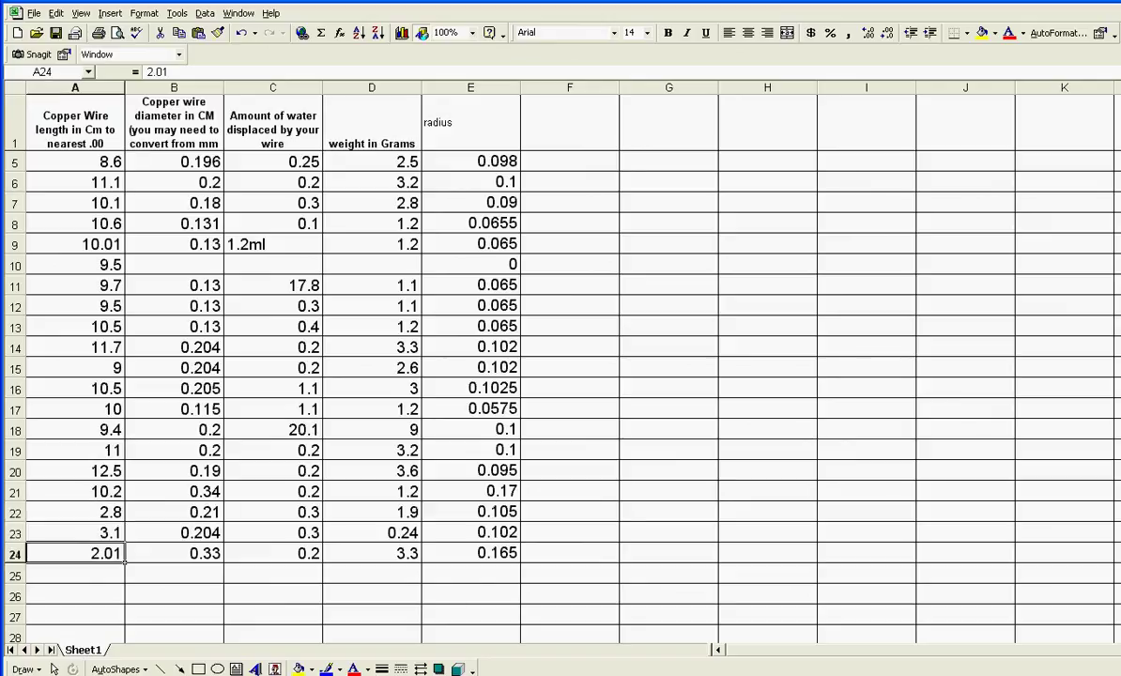
pyautogui.press('Right')
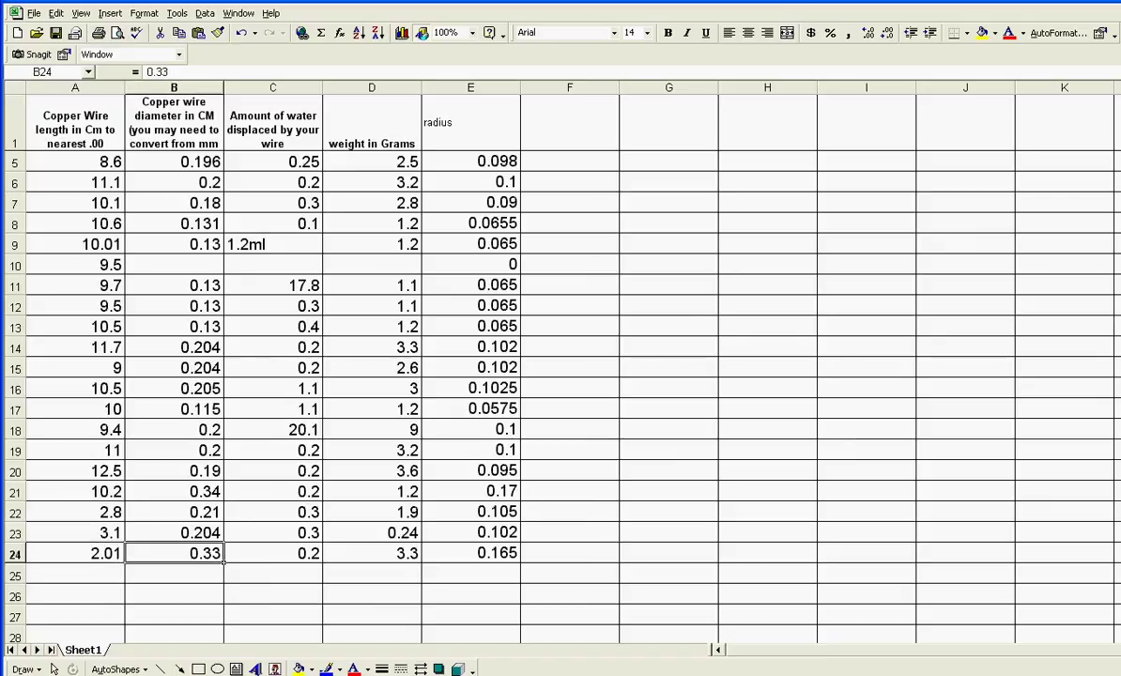
# Delete row 10, the entry that has a wire length but no diameter, water or weight measurements
pyautogui.click(27, 267)
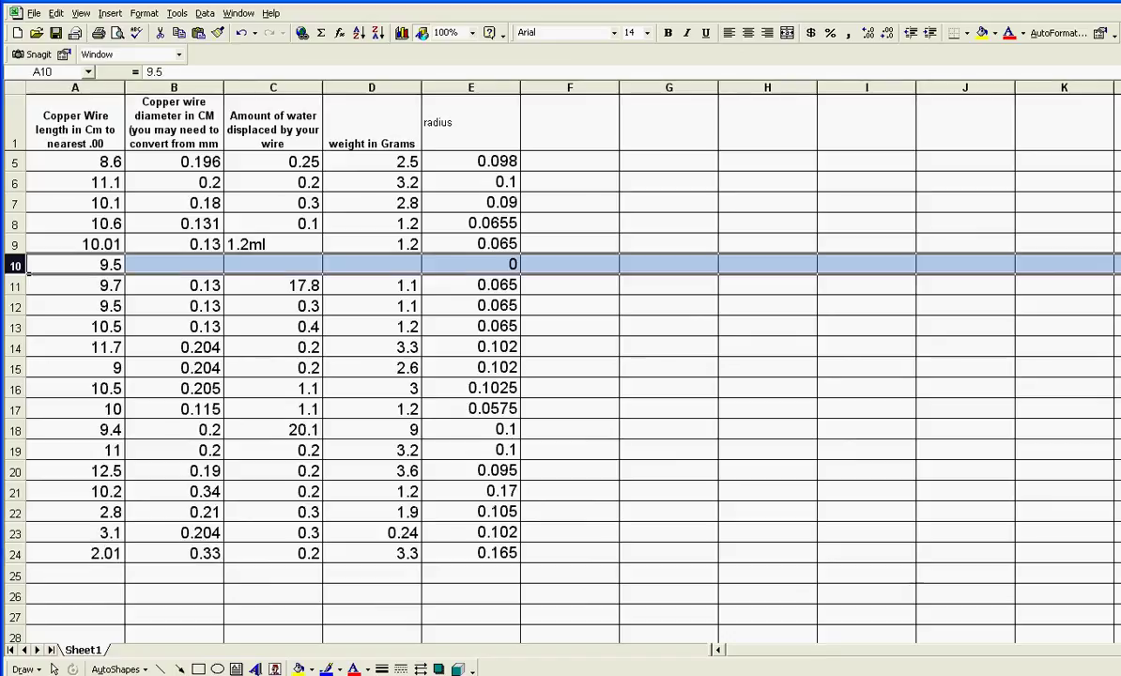
pyautogui.click(15, 306)
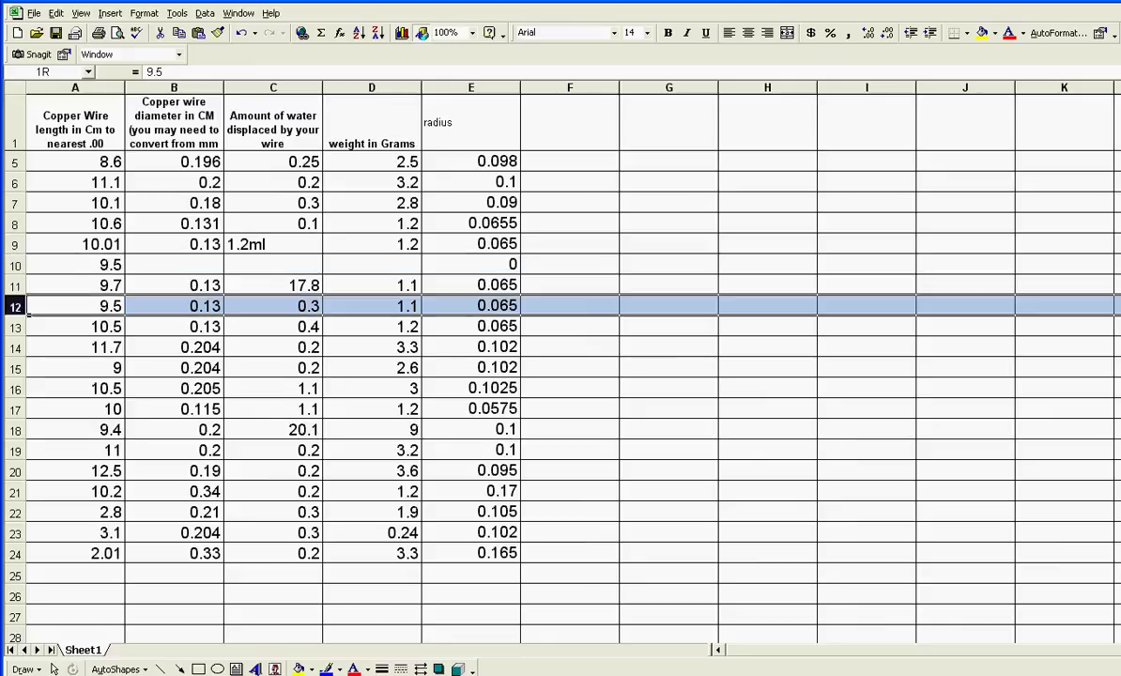
pyautogui.click(15, 265)
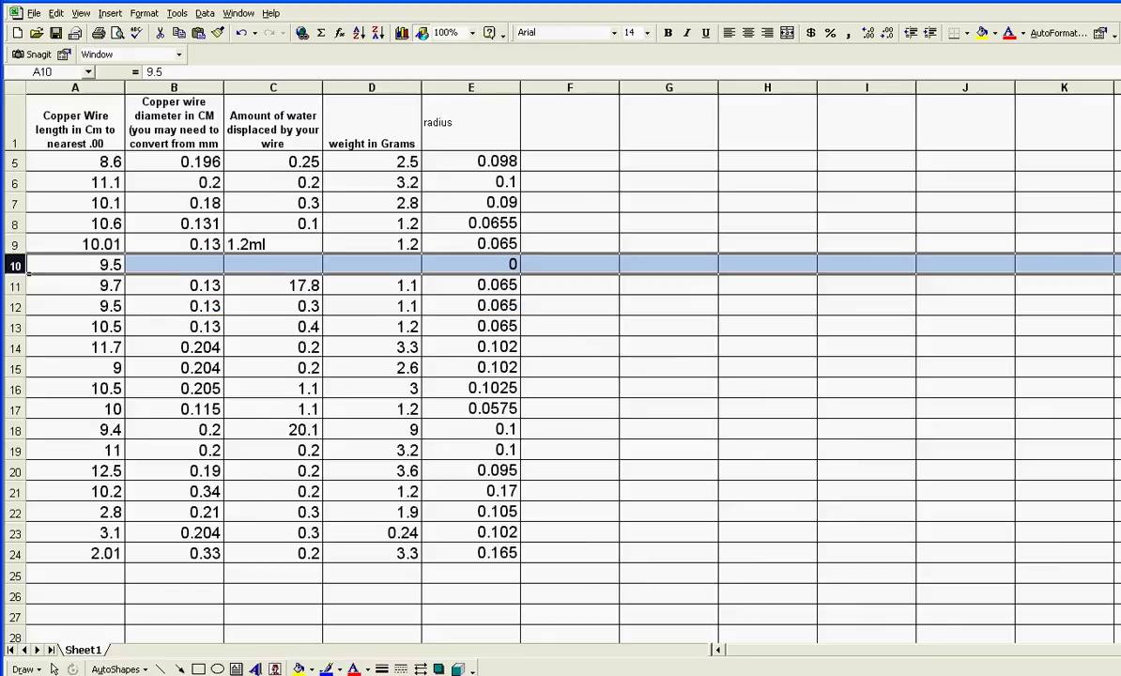
pyautogui.rightClick(17, 263)
pyautogui.click(47, 336)
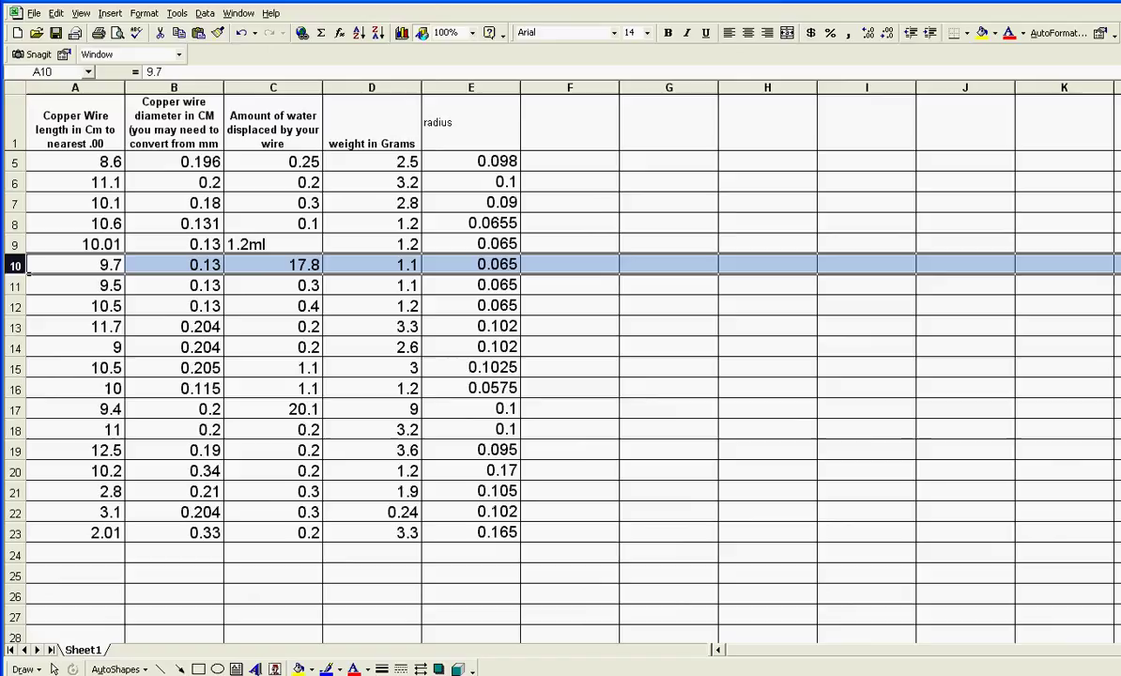
# Enter the column header "Area pi *r*r" in cell F1
pyautogui.click(512, 164)
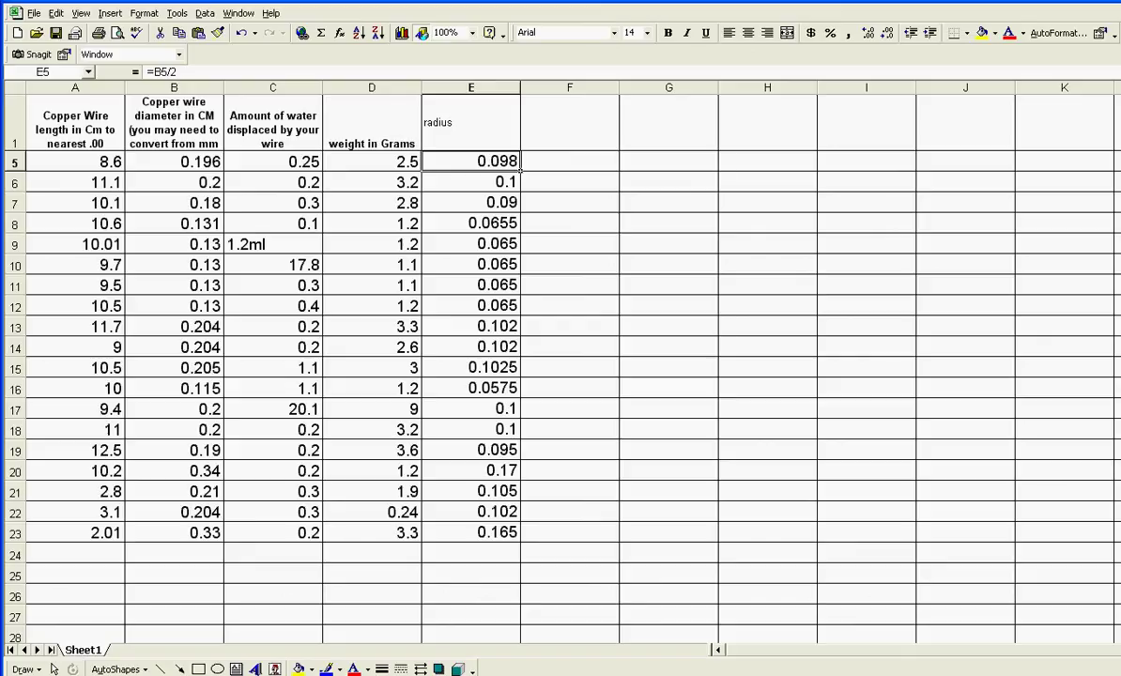
pyautogui.doubleClick(570, 123)
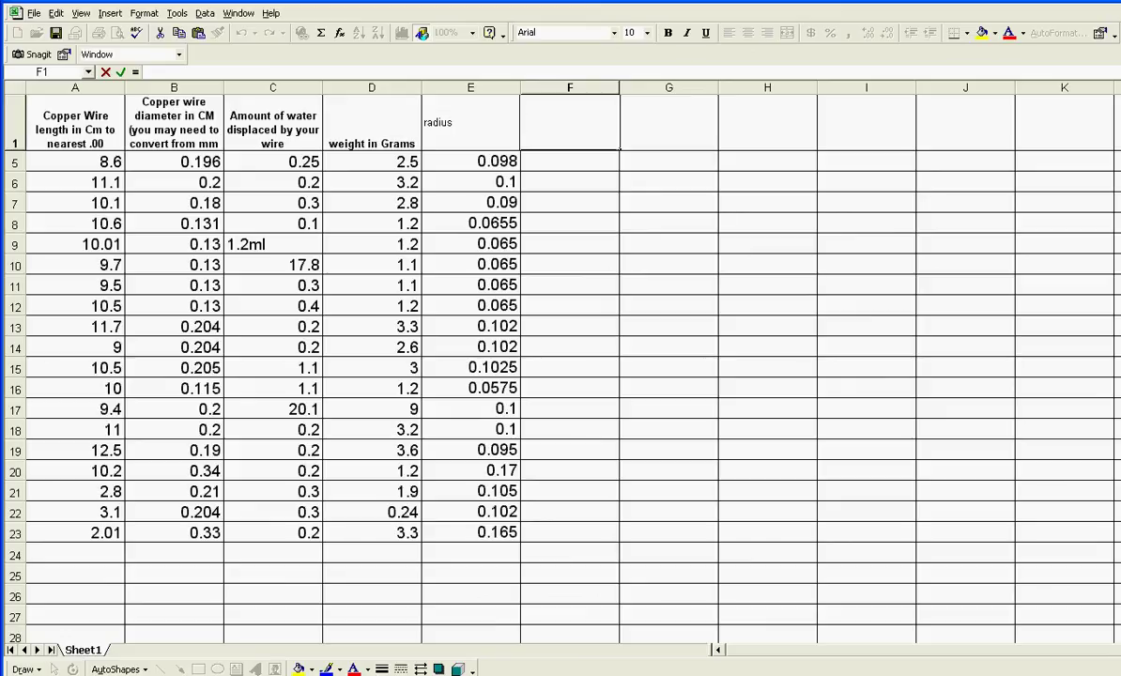
pyautogui.write('Area pi *r*r')
pyautogui.press('Return')
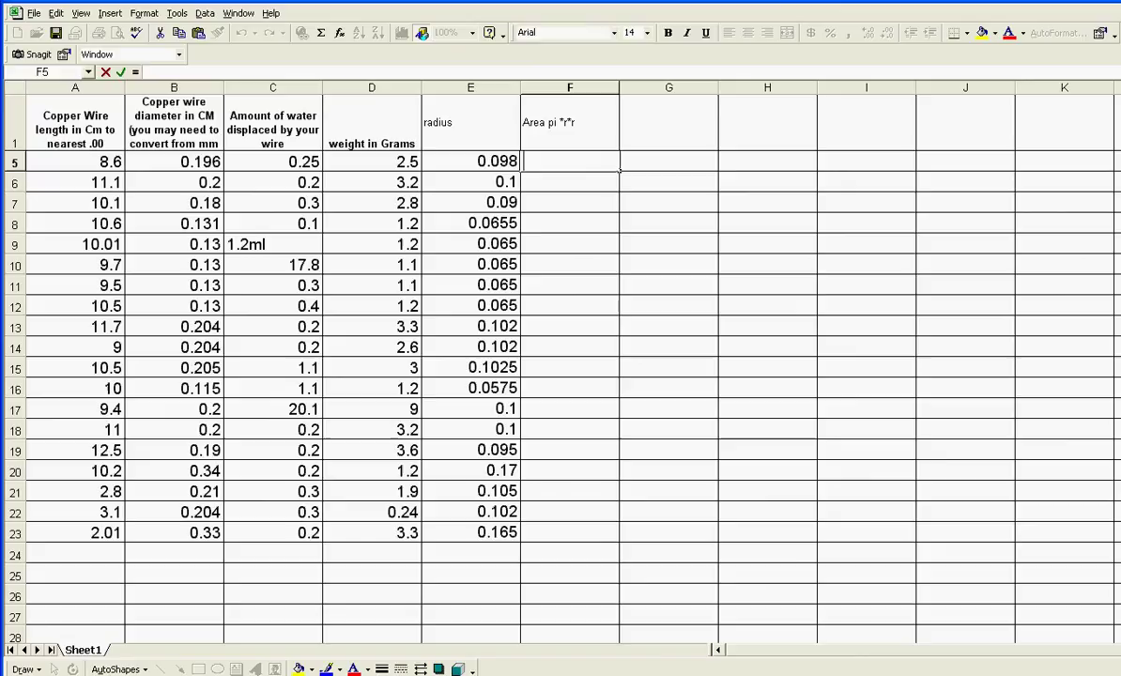
# Calculate the wire's area in F5 with the formula =3.141*E5*E5 and fill it down through F23
pyautogui.write('=3.')
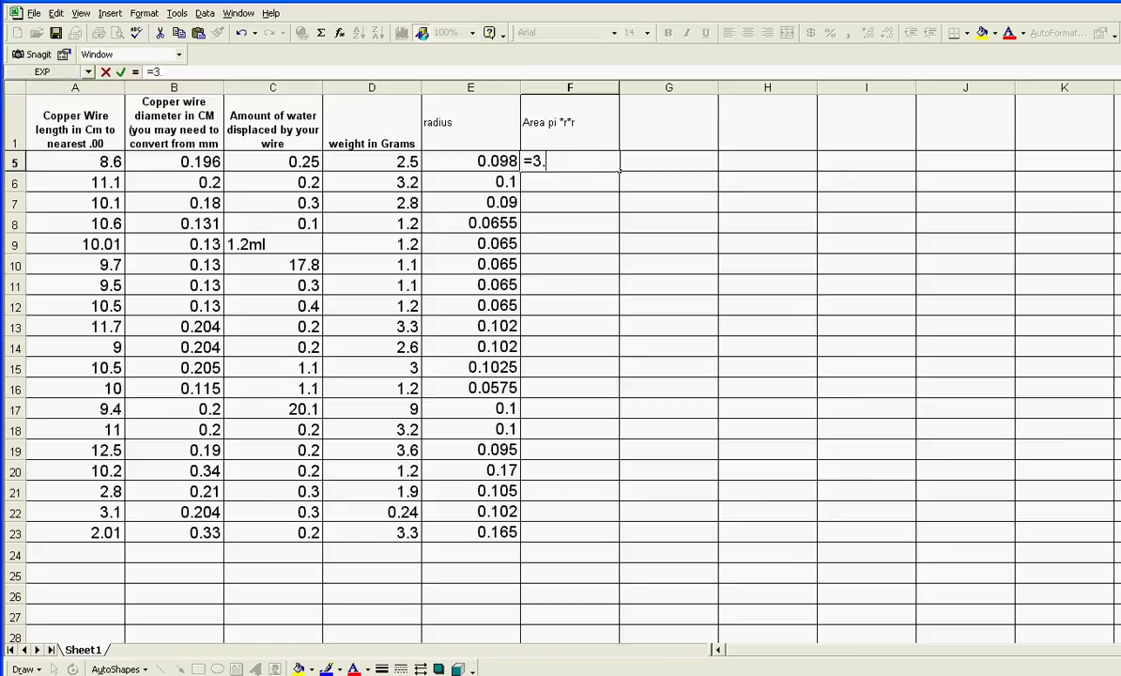
pyautogui.write('141*E5')
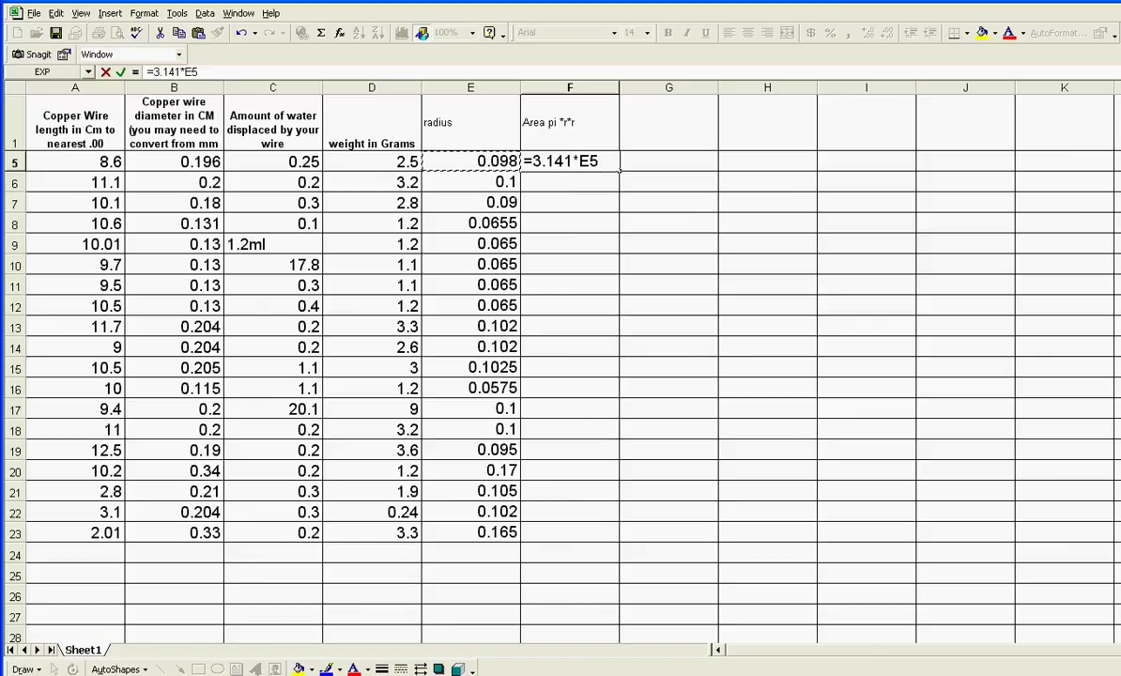
pyautogui.write('*E5')
pyautogui.press('Return')
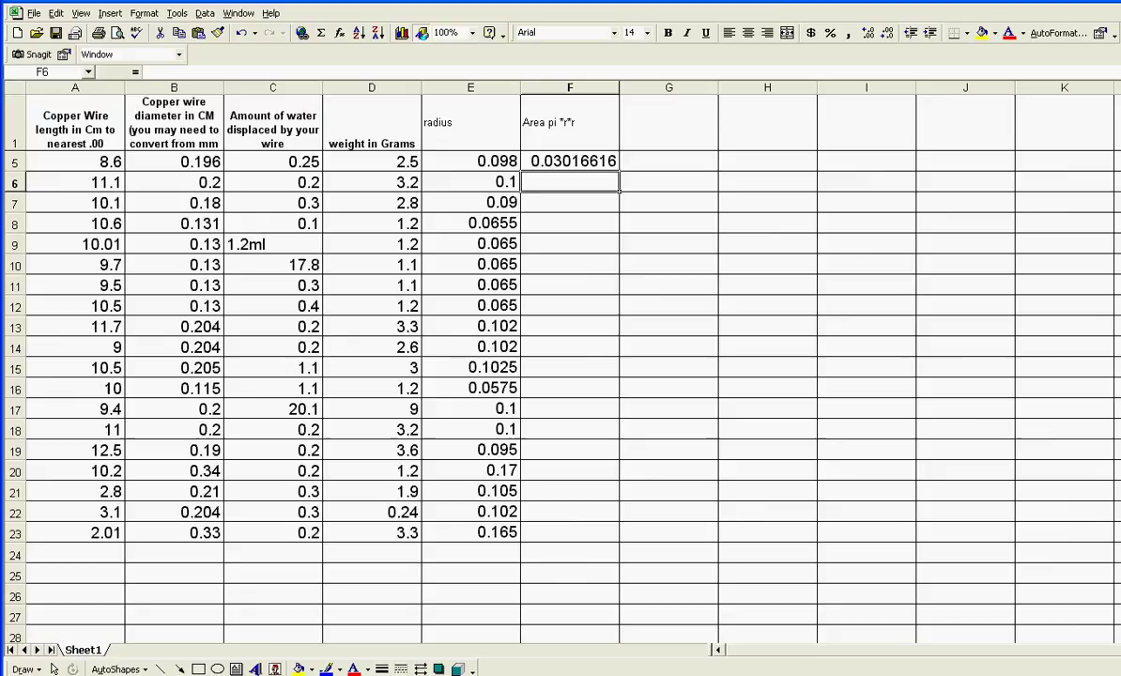
pyautogui.click(570, 162)
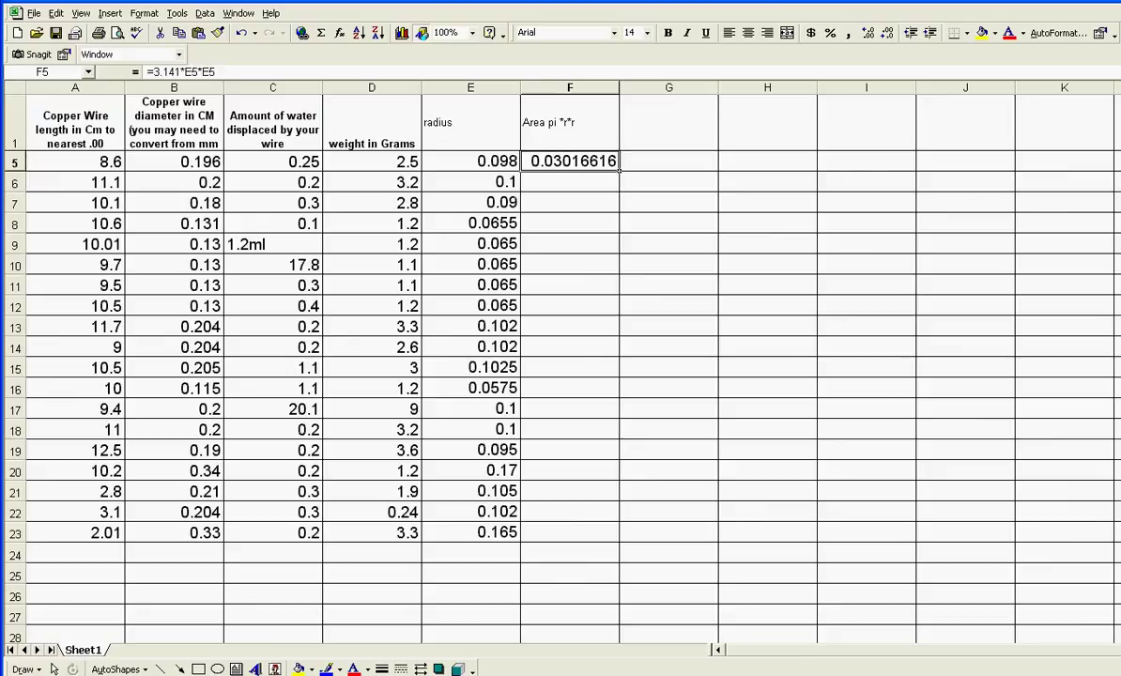
pyautogui.moveTo(619, 171); pyautogui.dragTo(570, 533)
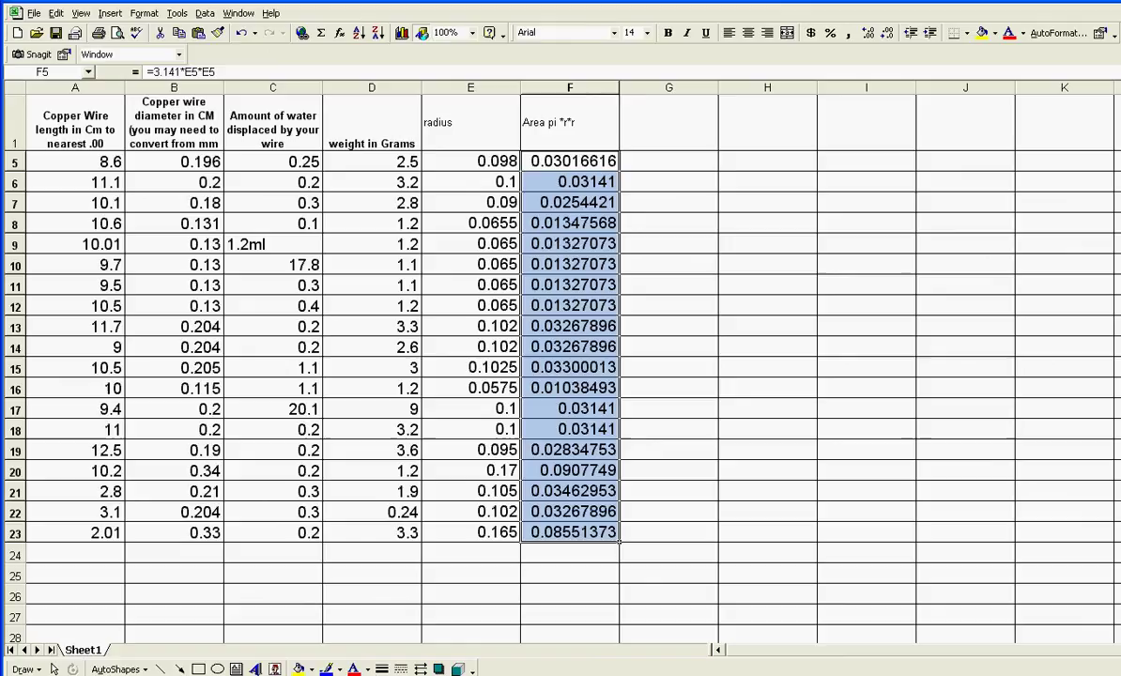
# Enter the column header "volume area*length" in cell G1
pyautogui.click(669, 123)
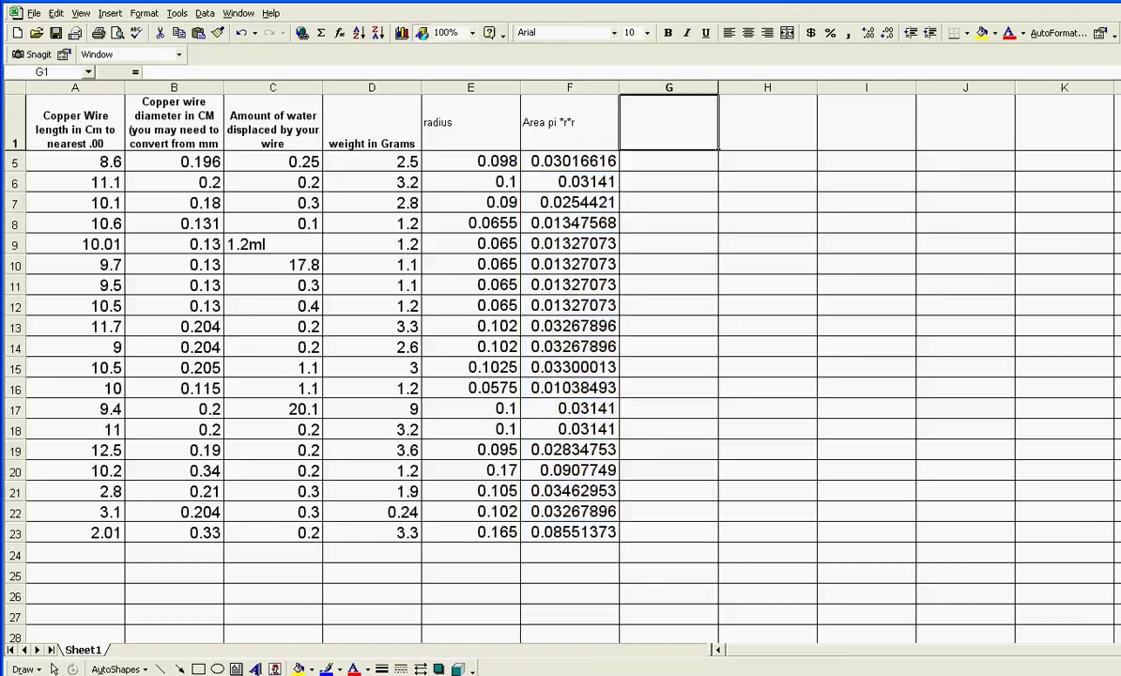
pyautogui.write('volum')
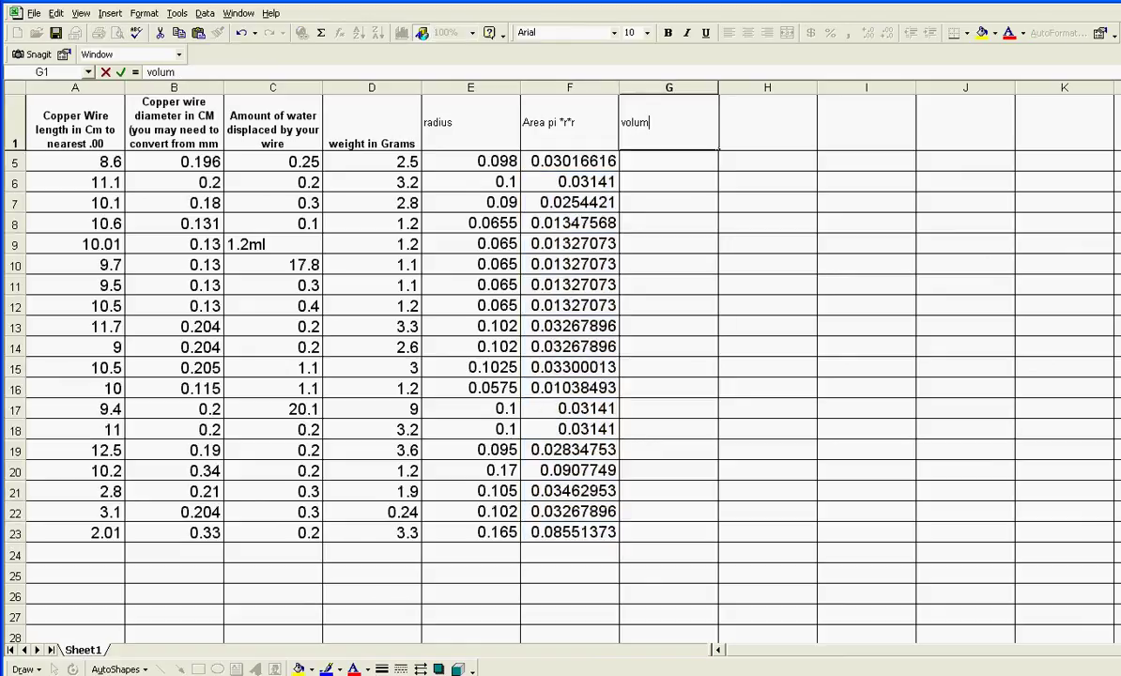
pyautogui.write('e area*length')
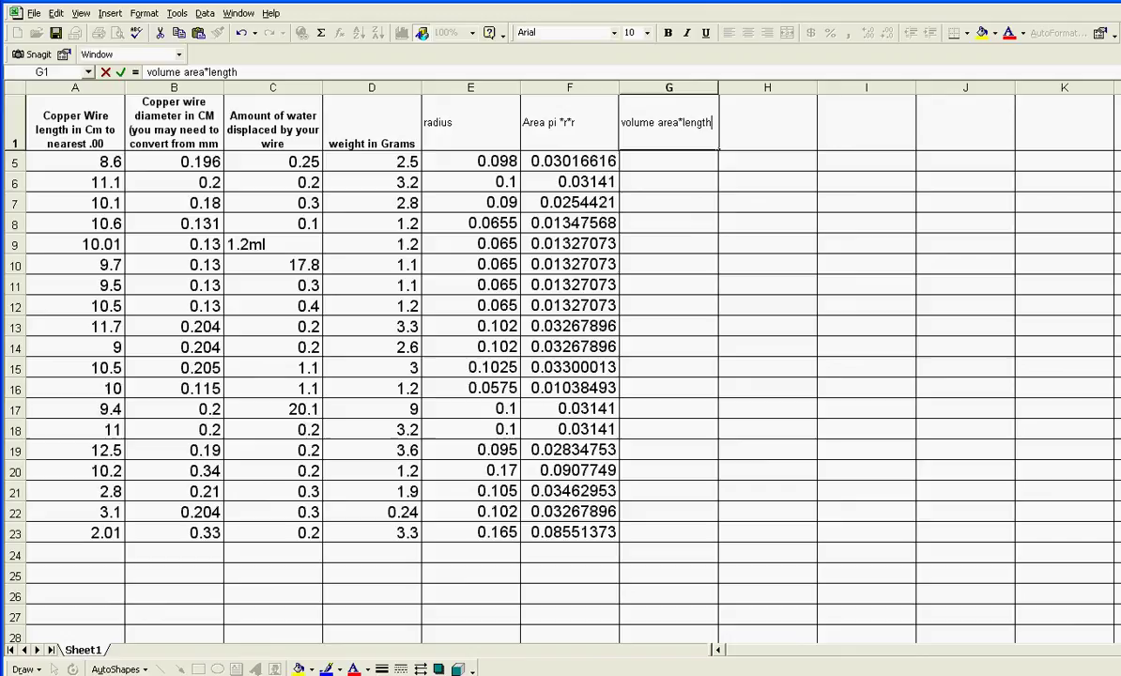
# Set the font size of the header cells D1 to G1 to 14
pyautogui.hotkey('shift', 'Home')
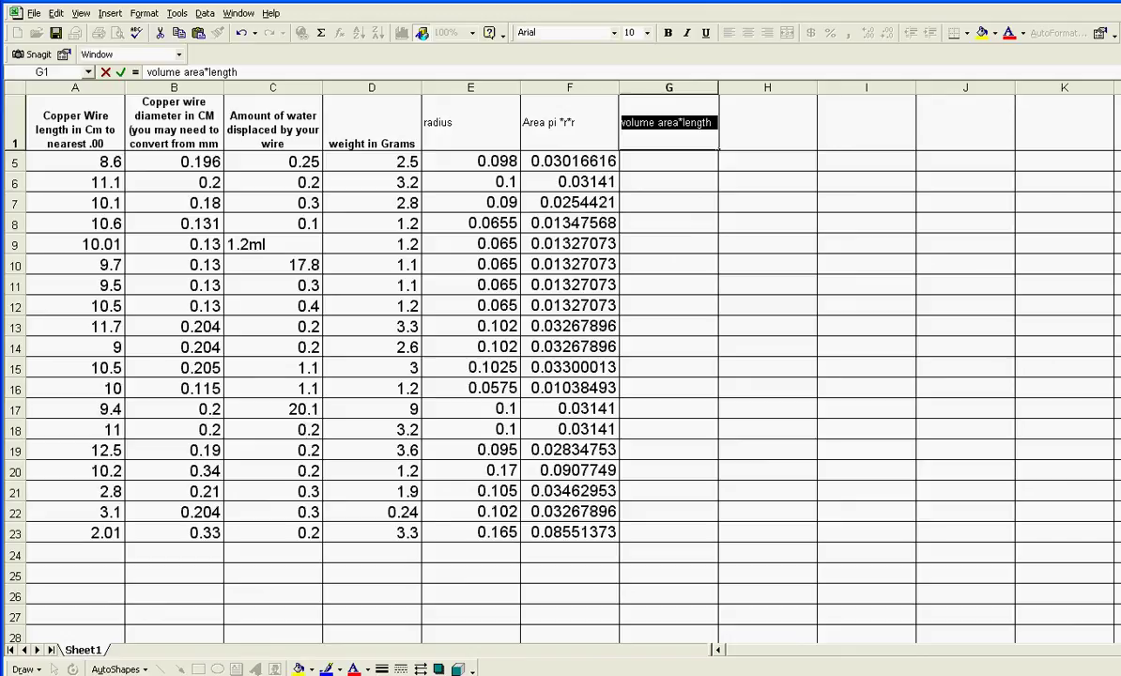
pyautogui.moveTo(371, 122); pyautogui.dragTo(668, 122)
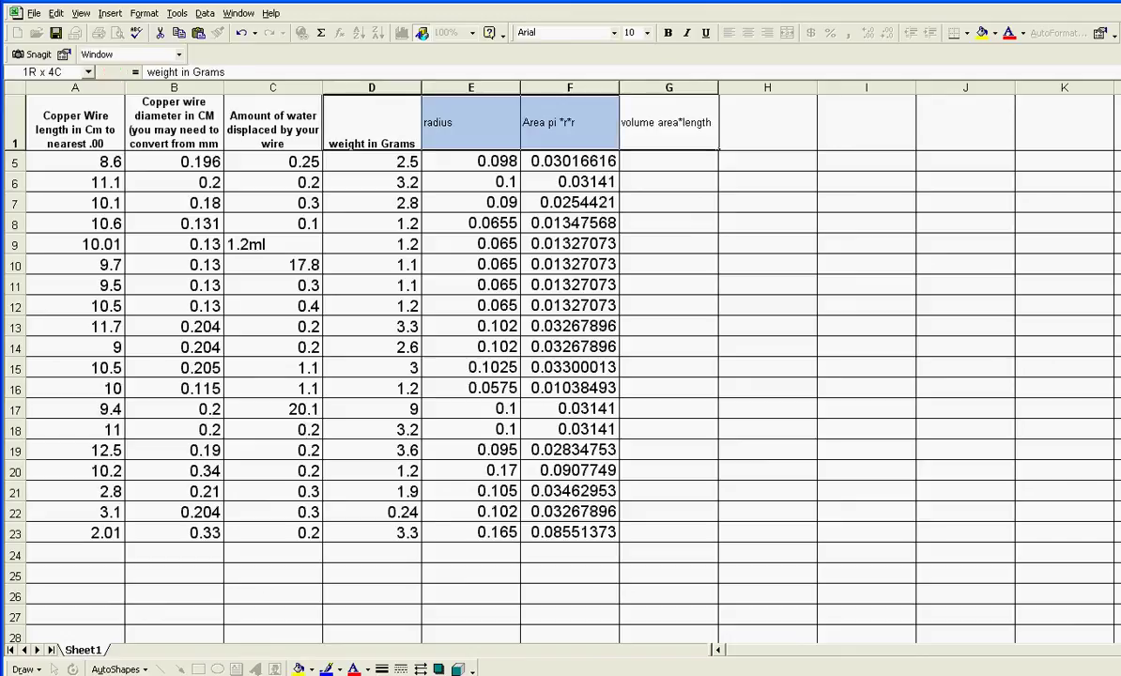
pyautogui.click(647, 32)
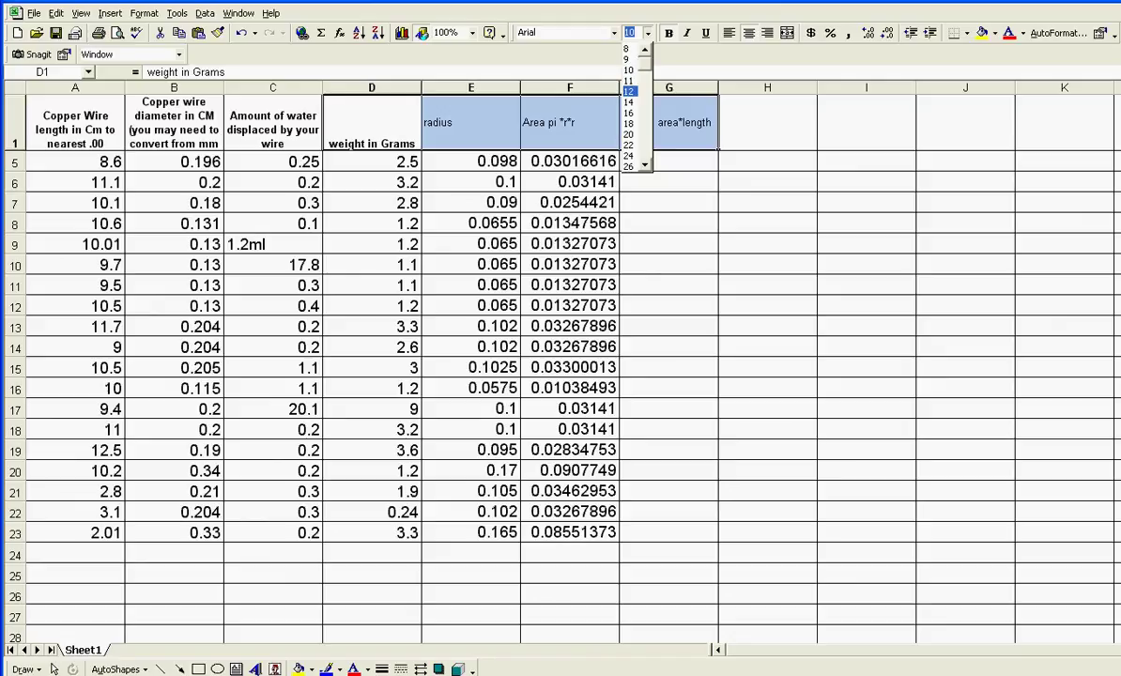
pyautogui.click(631, 96)
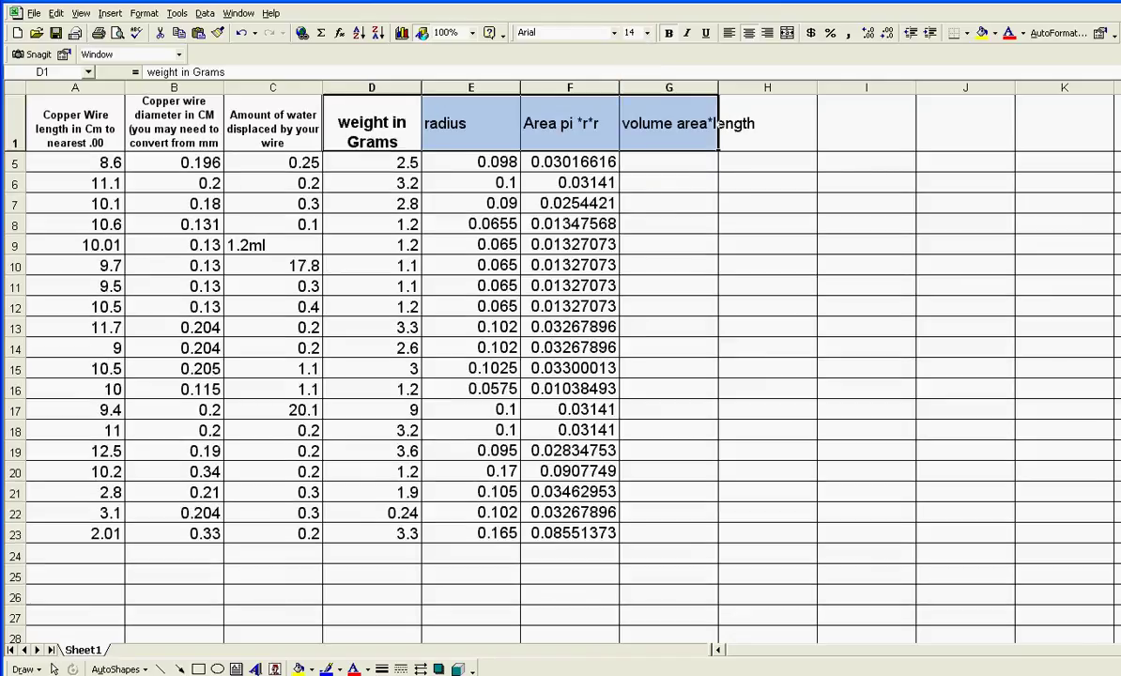
# Turn on text wrapping for all the header cells in row 1
pyautogui.rightClick(406, 88)
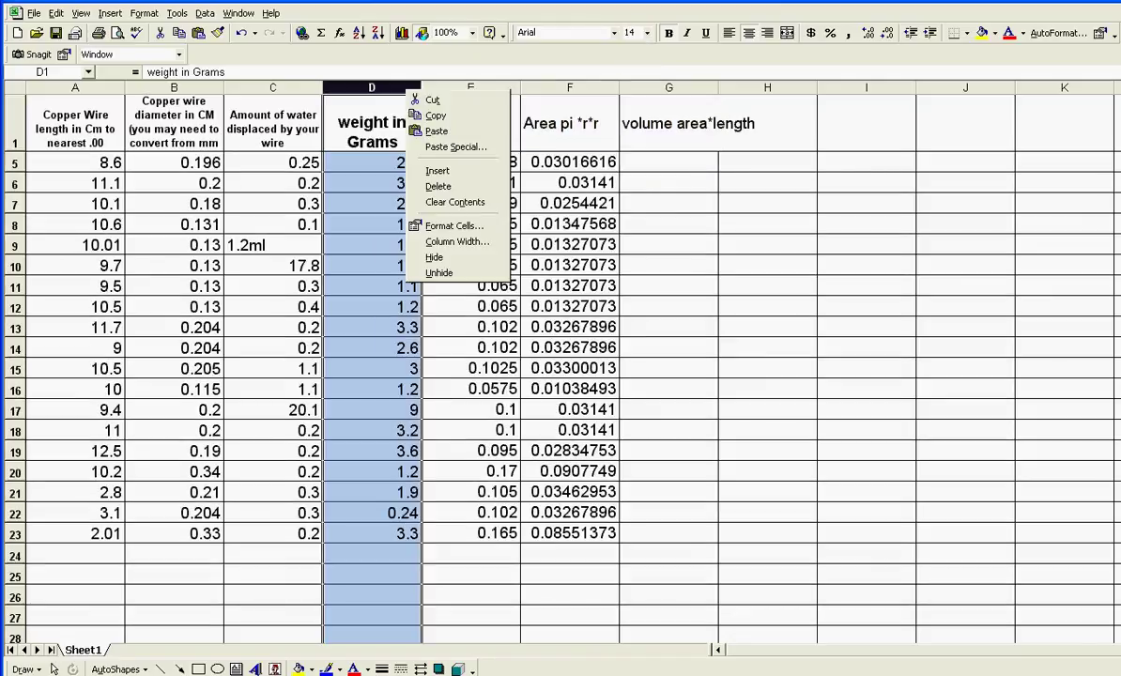
pyautogui.press('Escape')
pyautogui.click(14, 127)
pyautogui.rightClick(15, 129)
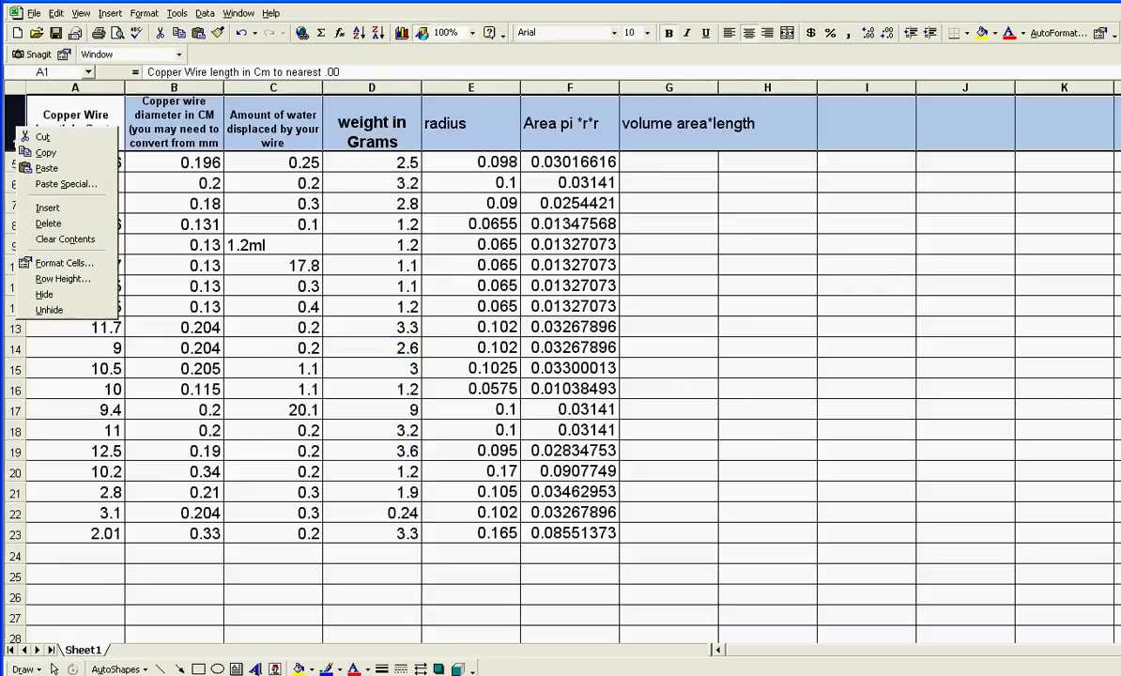
pyautogui.click(63, 262)
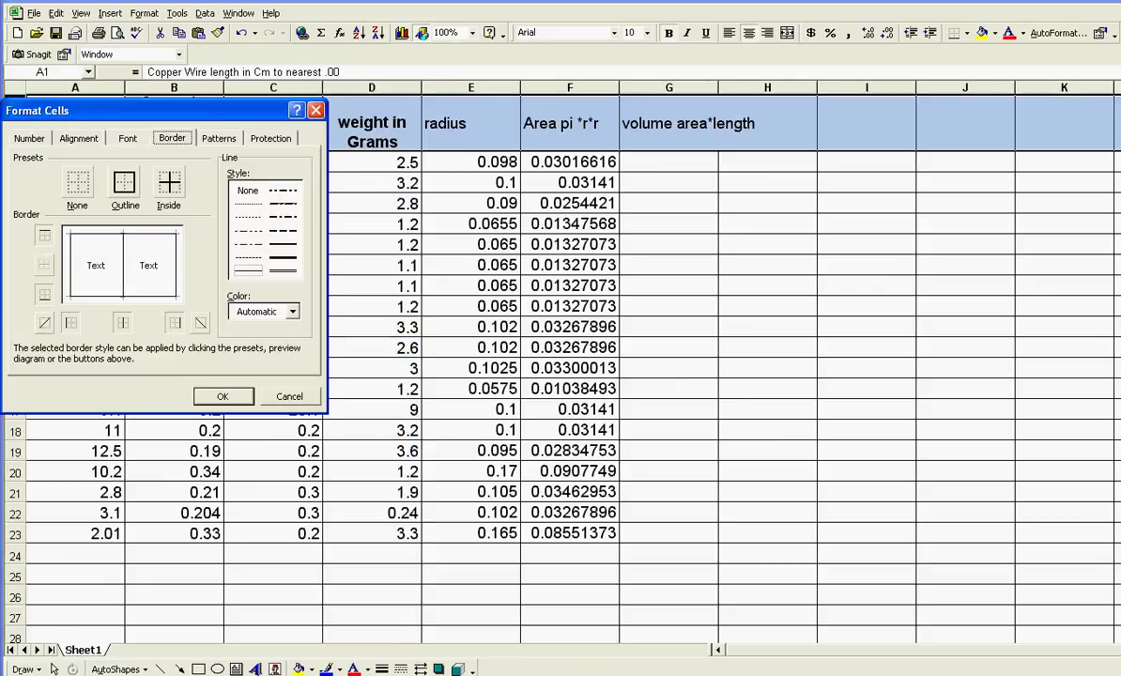
pyautogui.click(79, 138)
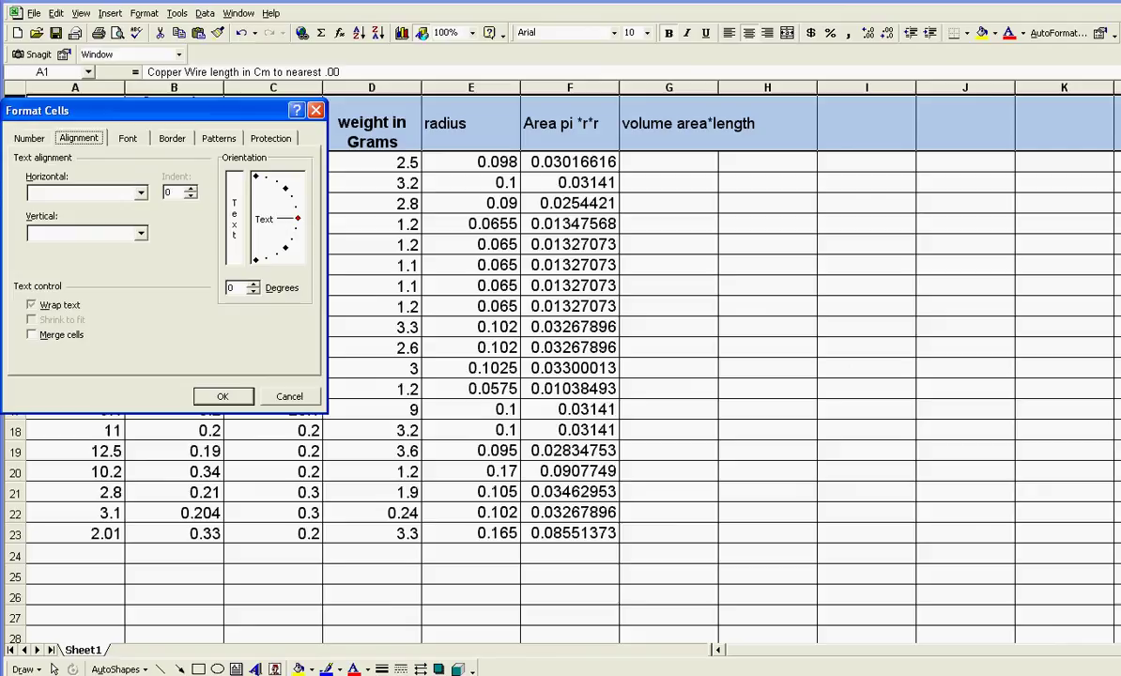
pyautogui.click(32, 305)
pyautogui.press('Return')
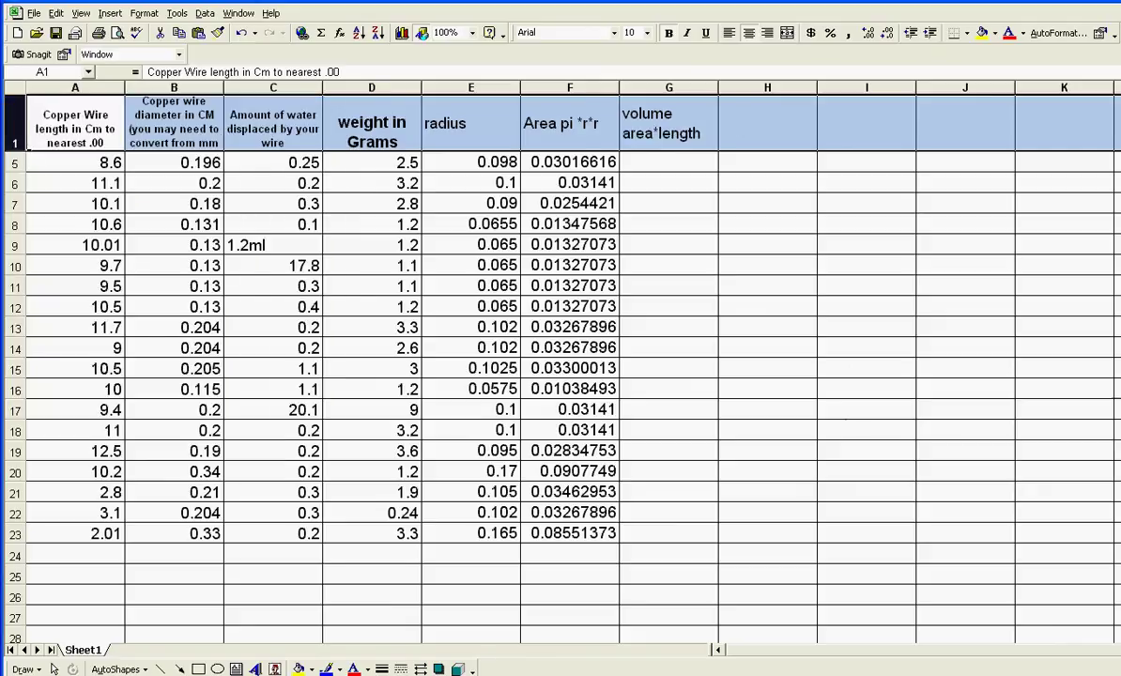
# Calculate the wire's volume in G5 with the formula =F5*A5
pyautogui.click(669, 162)
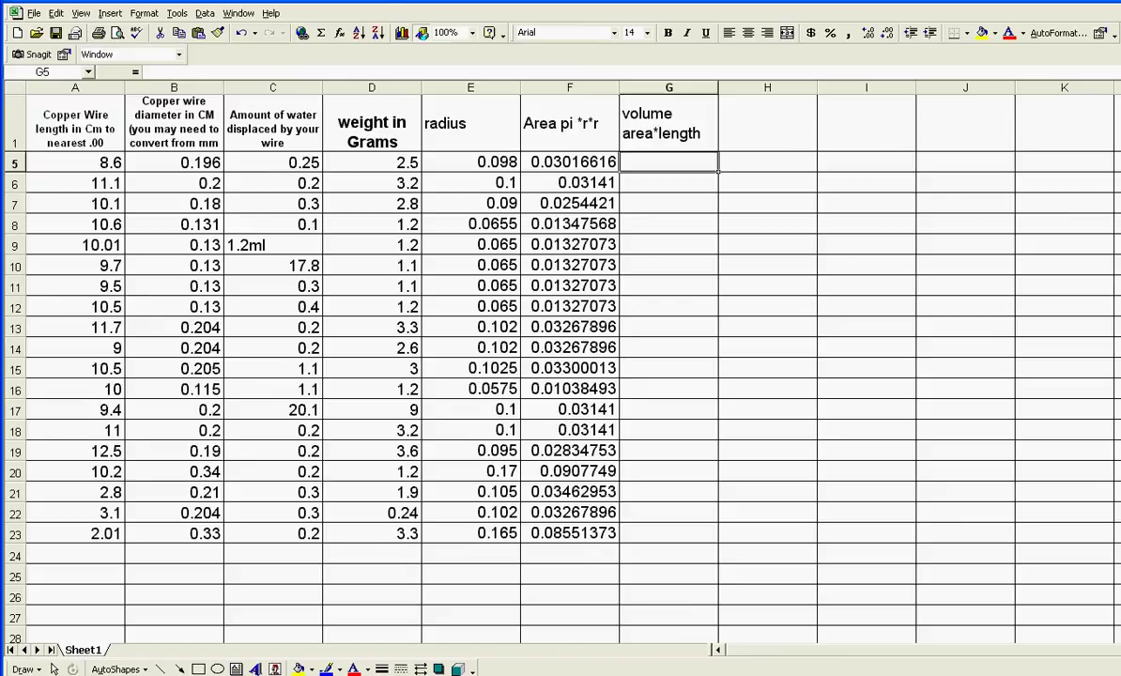
pyautogui.write('=')
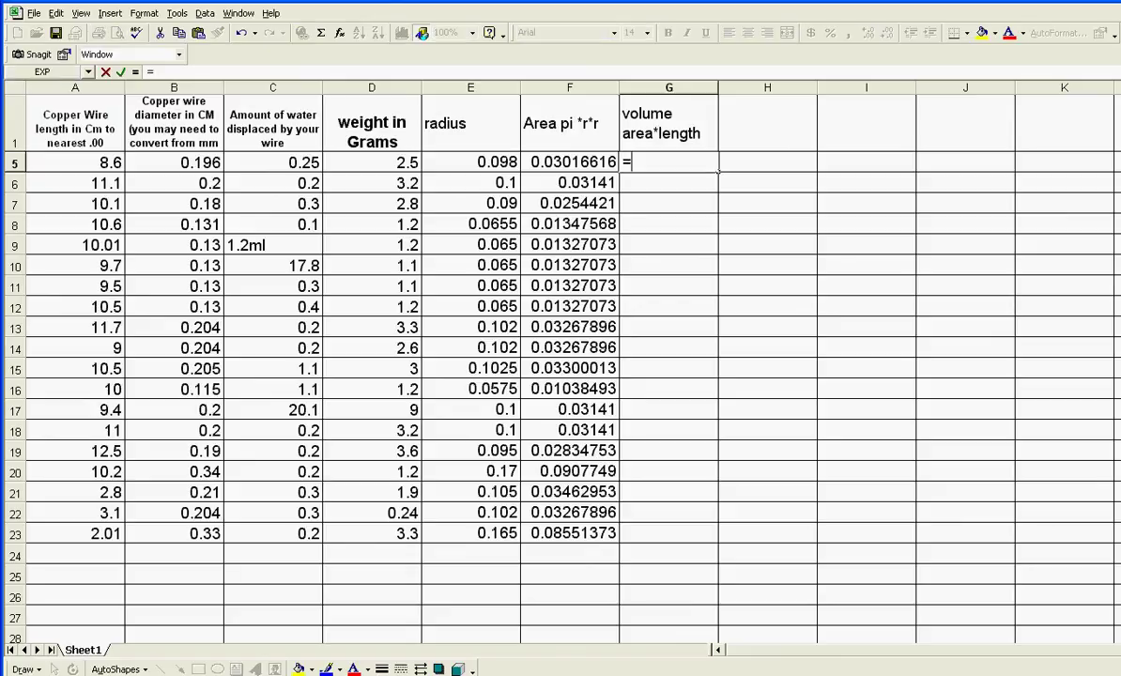
pyautogui.click(570, 158)
pyautogui.write('*')
pyautogui.click(75, 162)
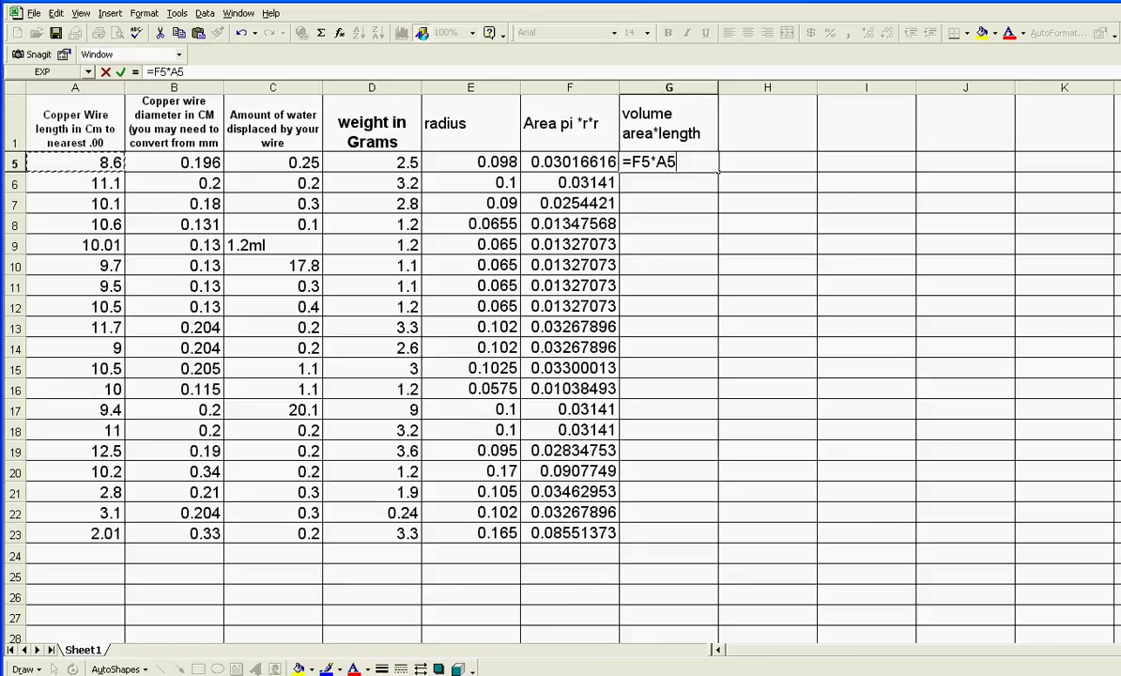
pyautogui.press('Return')
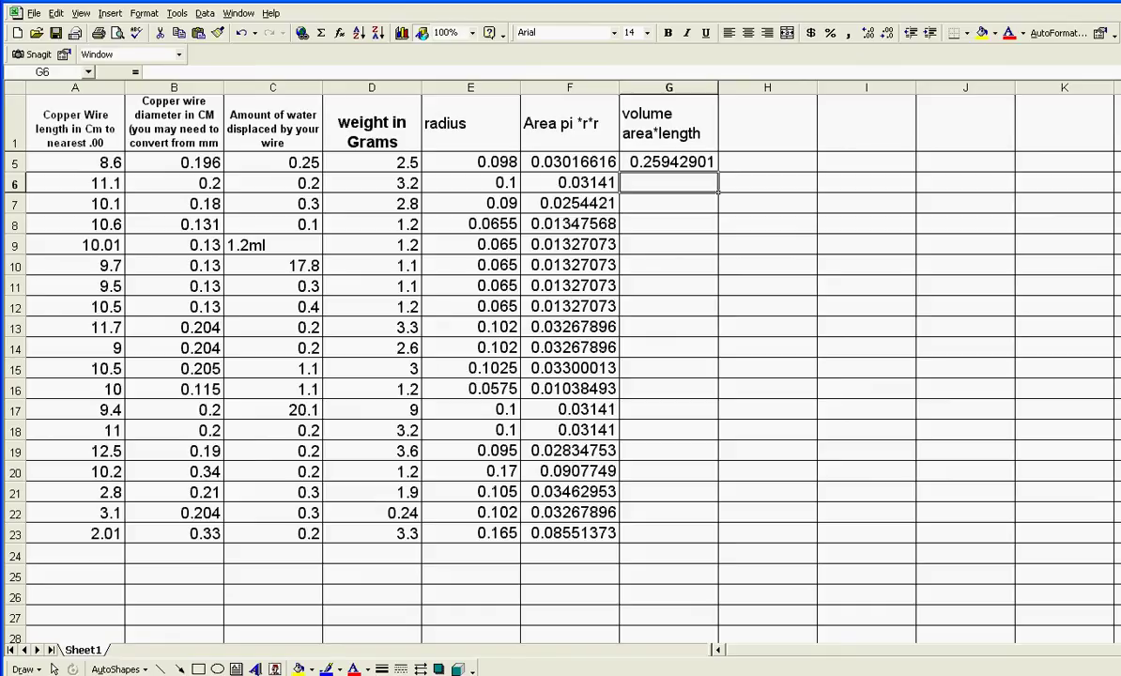
# Fill the volume formula from G5 up through G2
pyautogui.click(668, 163)
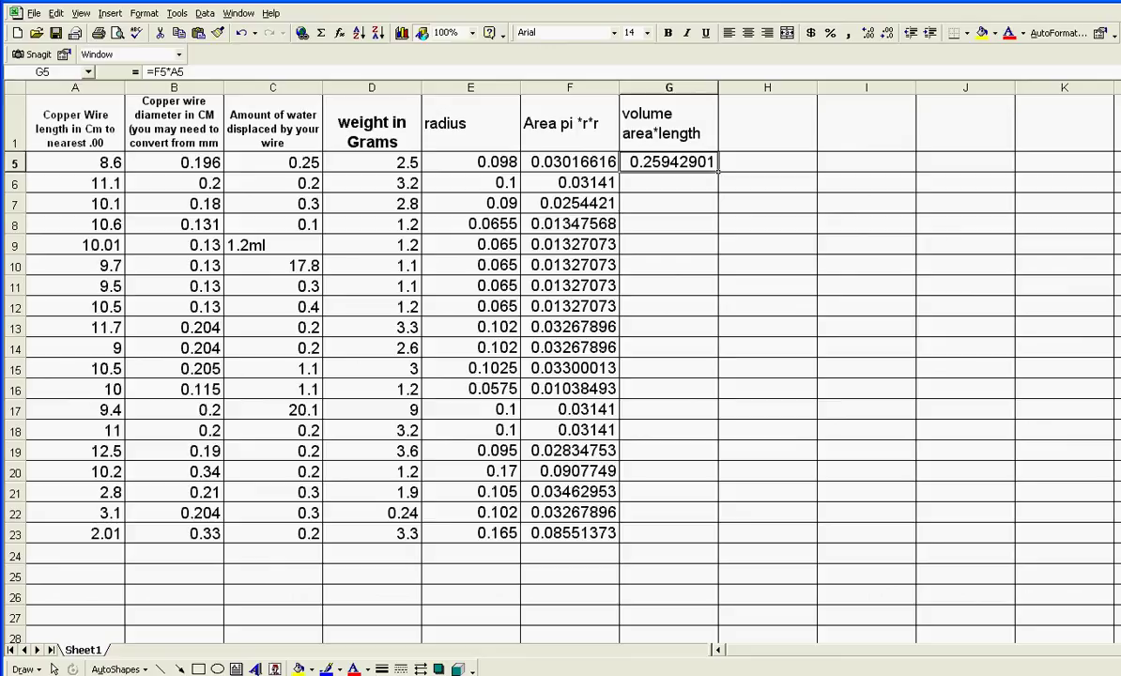
pyautogui.scroll(1, 563, 375)
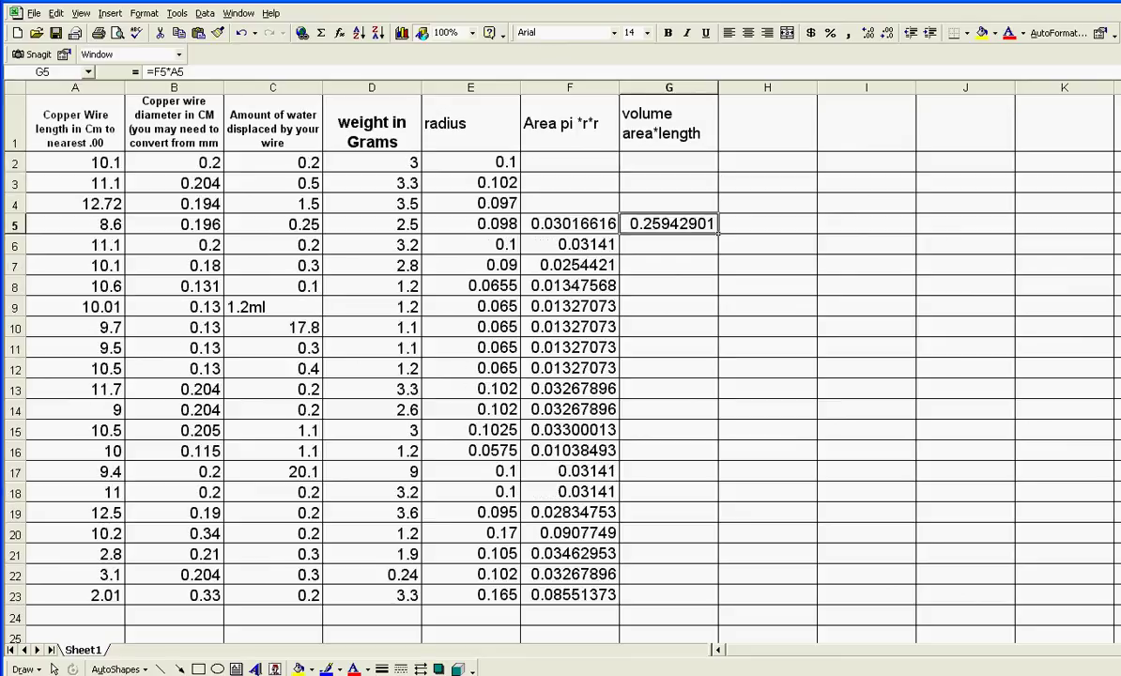
pyautogui.scroll(-1, 564, 375)
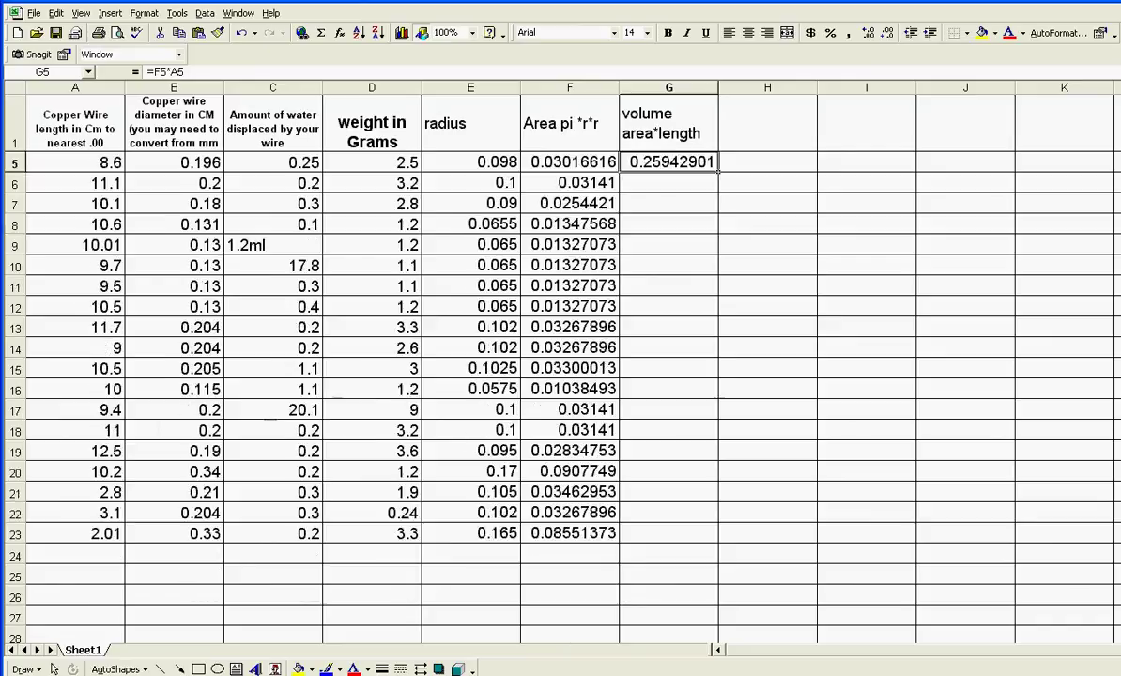
pyautogui.scroll(1, 563, 375)
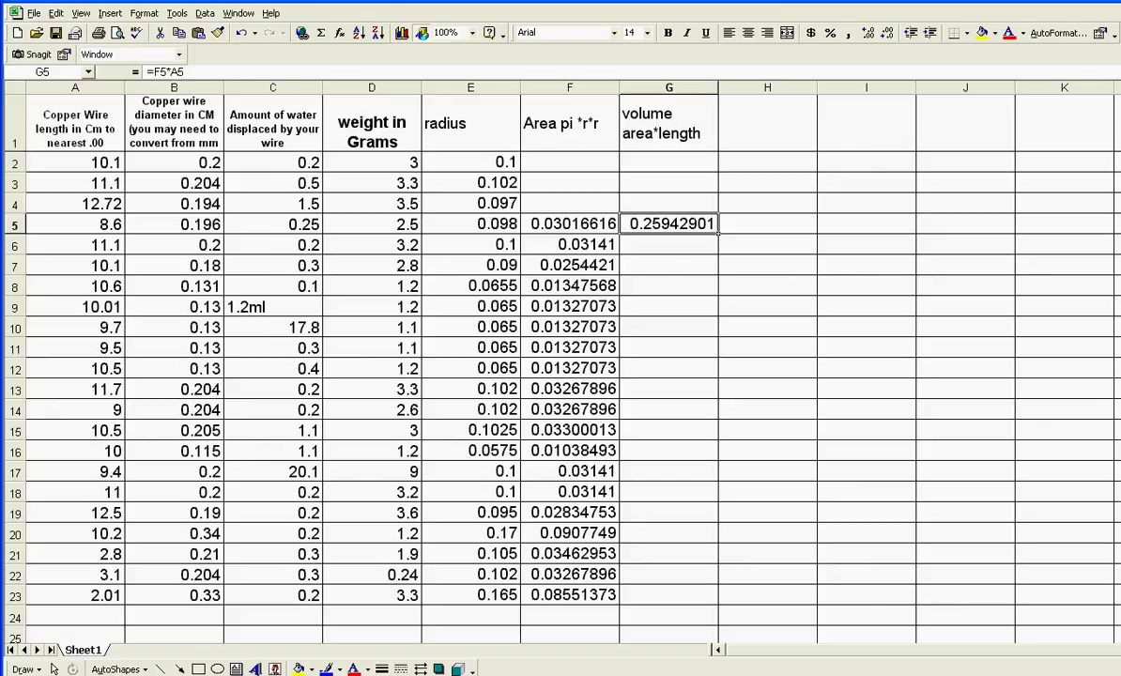
pyautogui.moveTo(718, 233); pyautogui.dragTo(716, 164)
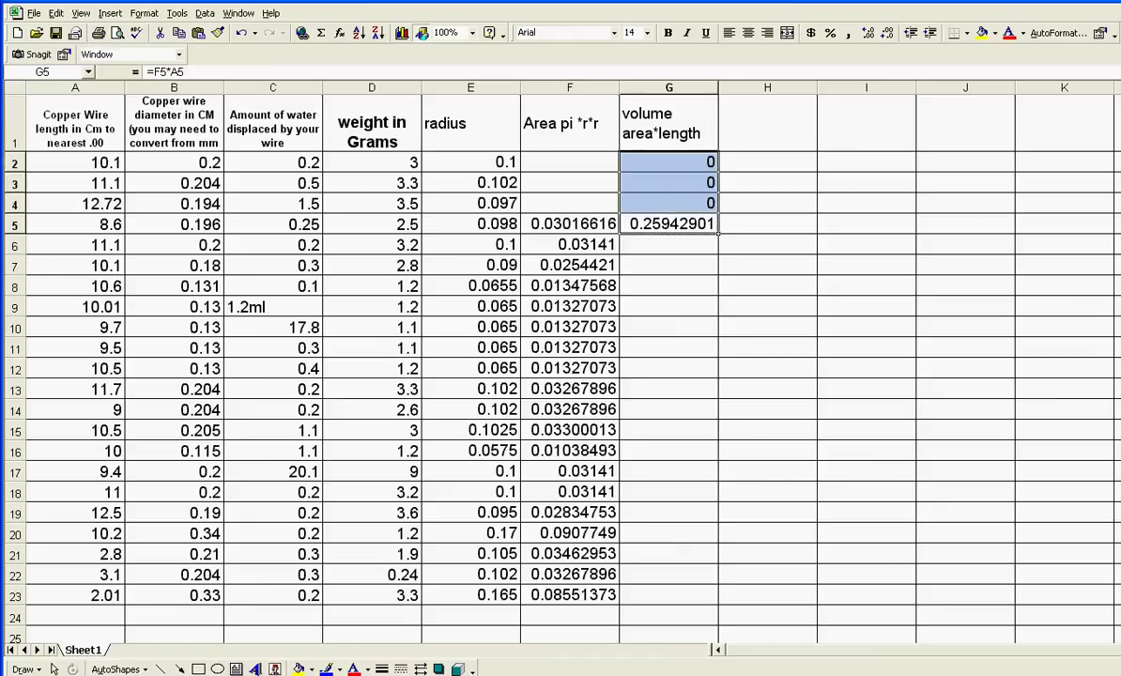
# Fill the area formula from F5 up through F2 and the volume formula from G5 down through G23
pyautogui.click(570, 224)
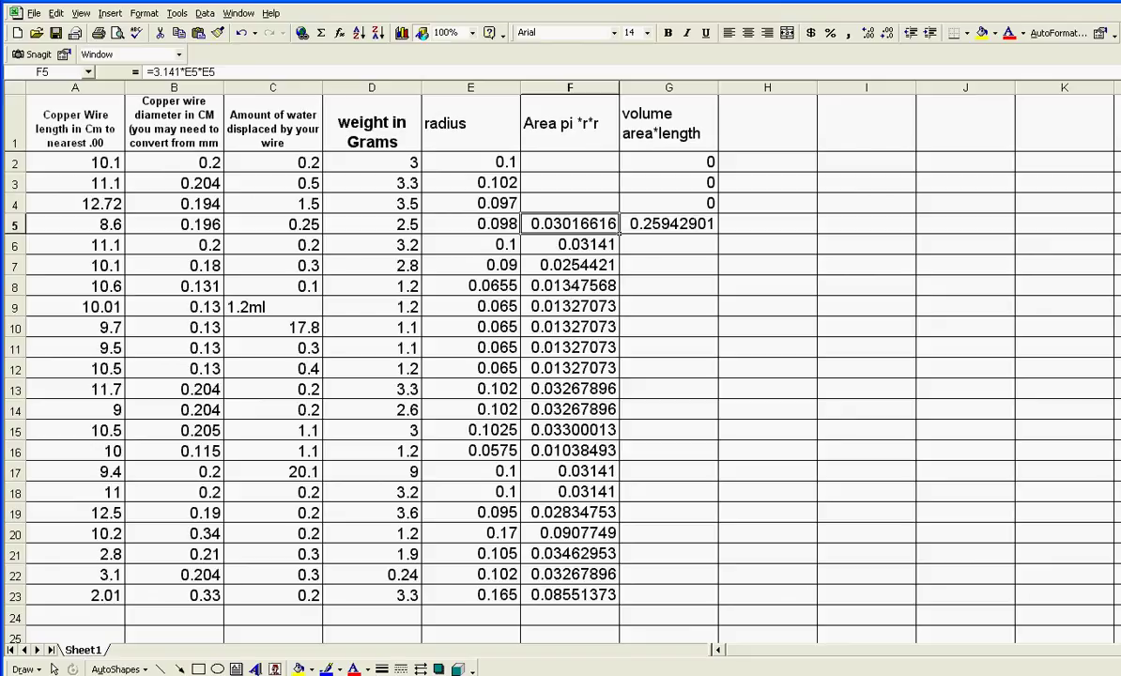
pyautogui.moveTo(618, 233); pyautogui.dragTo(601, 160)
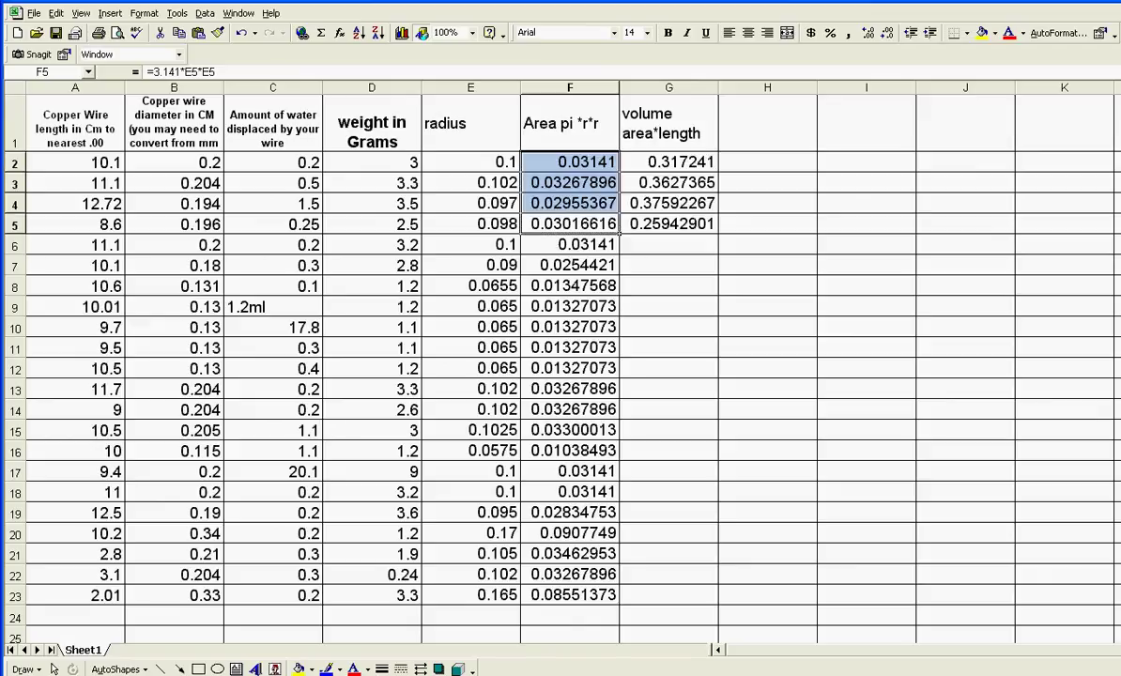
pyautogui.click(669, 224)
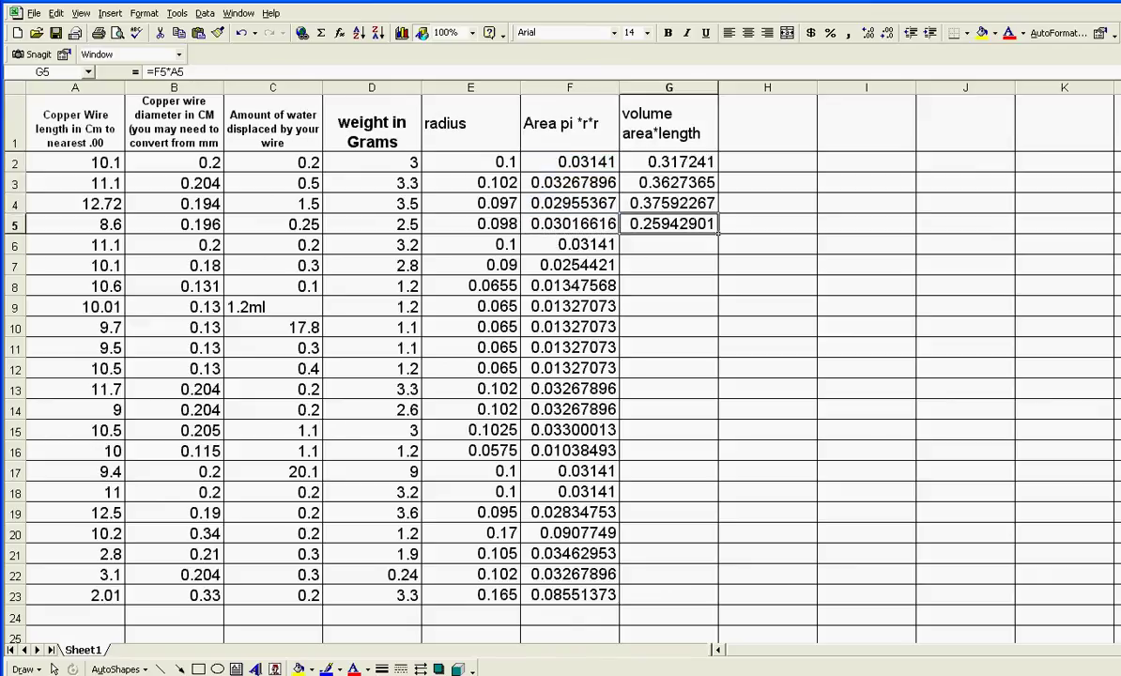
pyautogui.moveTo(717, 233); pyautogui.dragTo(700, 599)
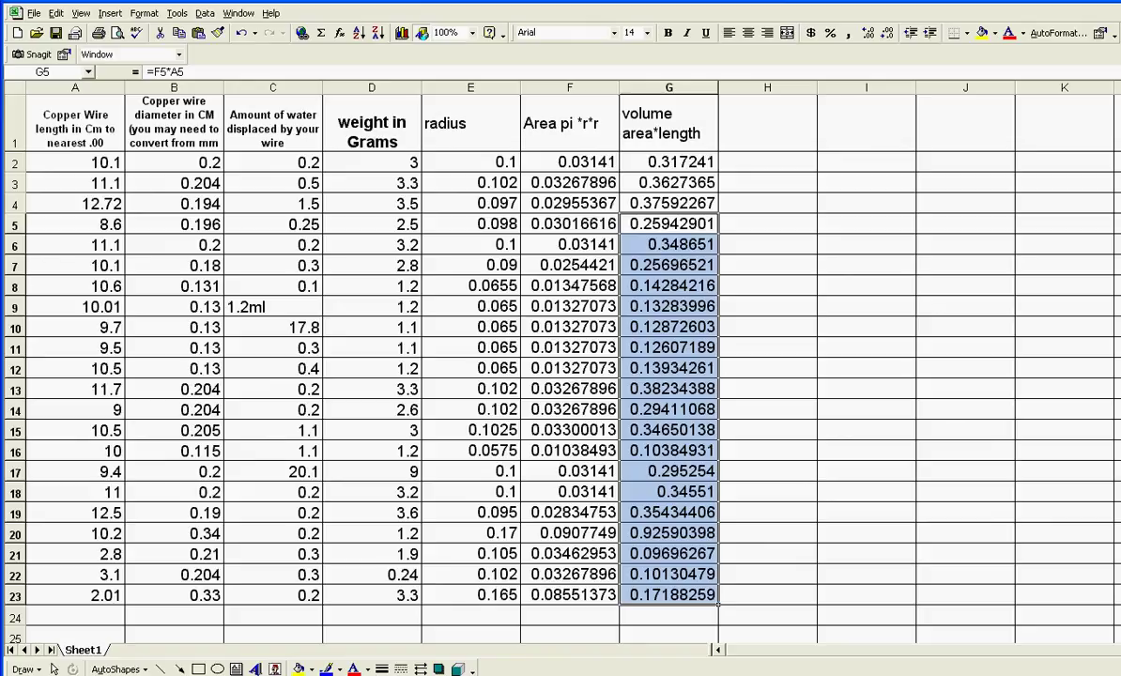
# Enter the column header "density mass/volume as measures" in cell H1
pyautogui.click(767, 123)
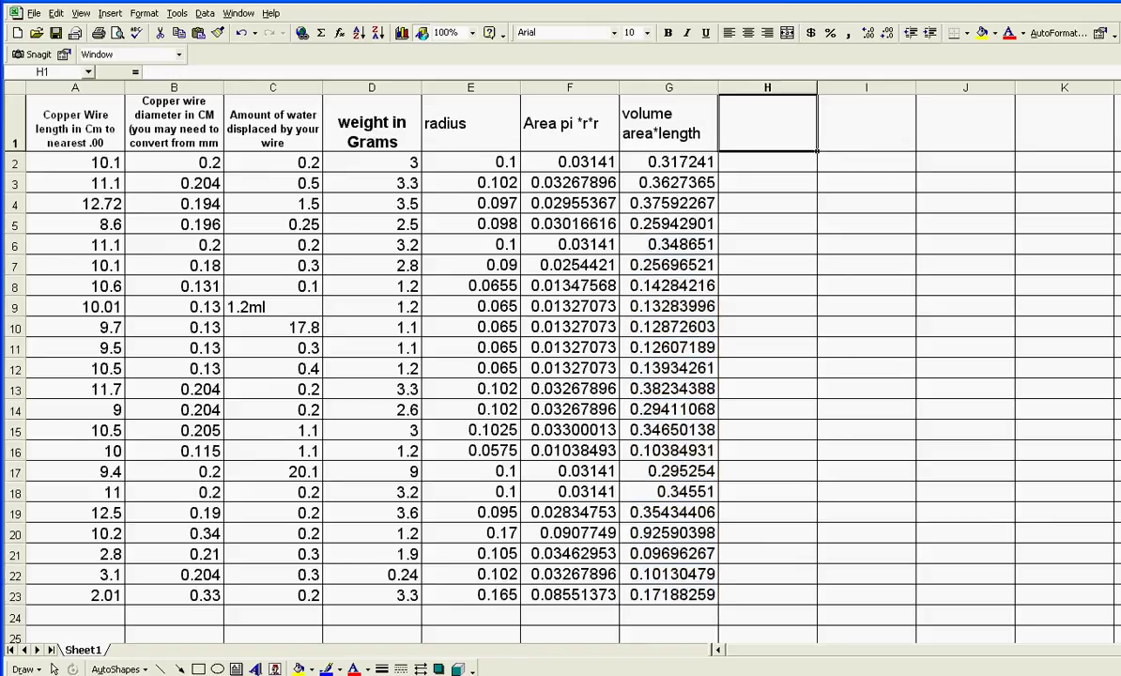
pyautogui.write('densit')
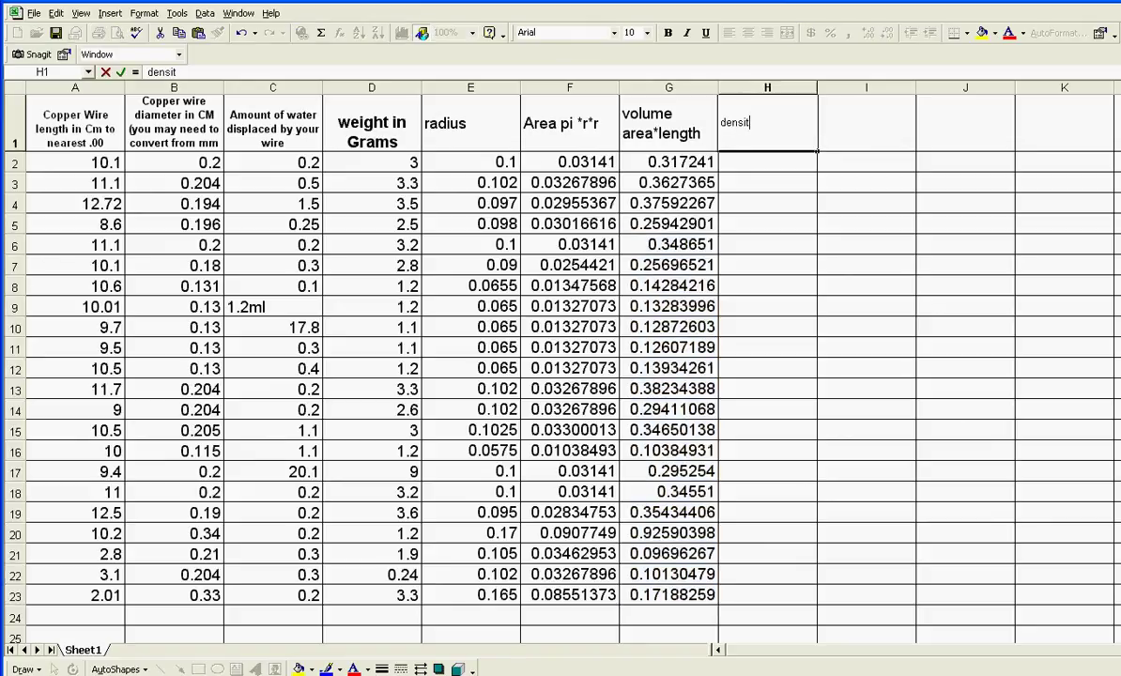
pyautogui.write('y mass/volum')
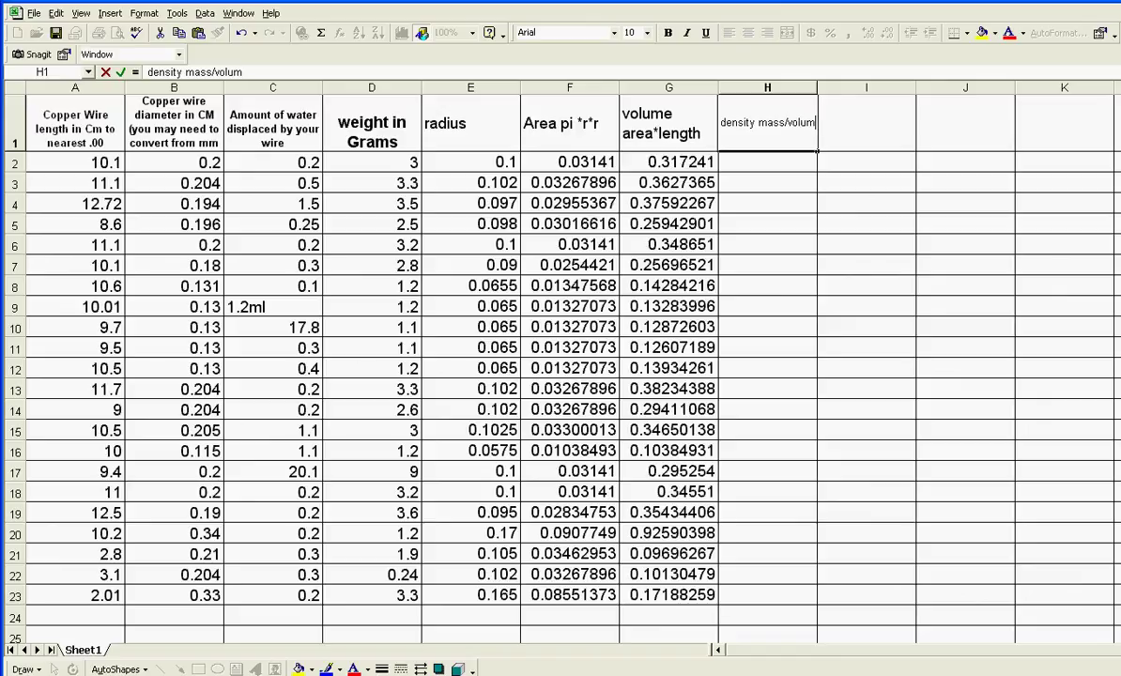
pyautogui.write('e as')
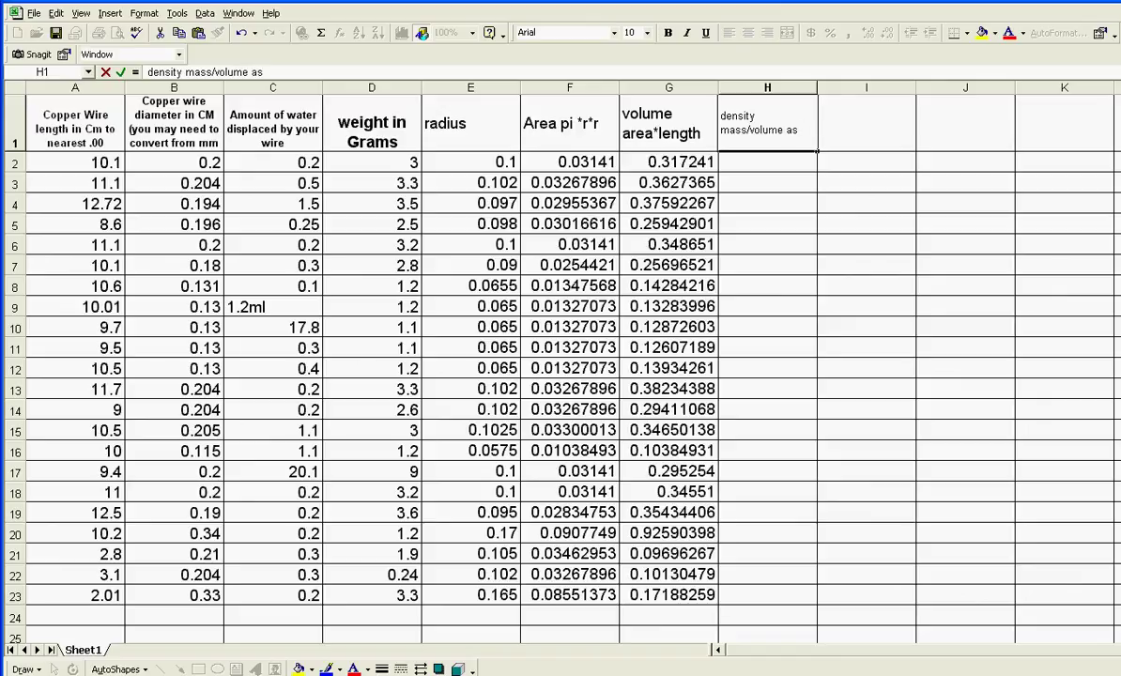
pyautogui.write(' meas')
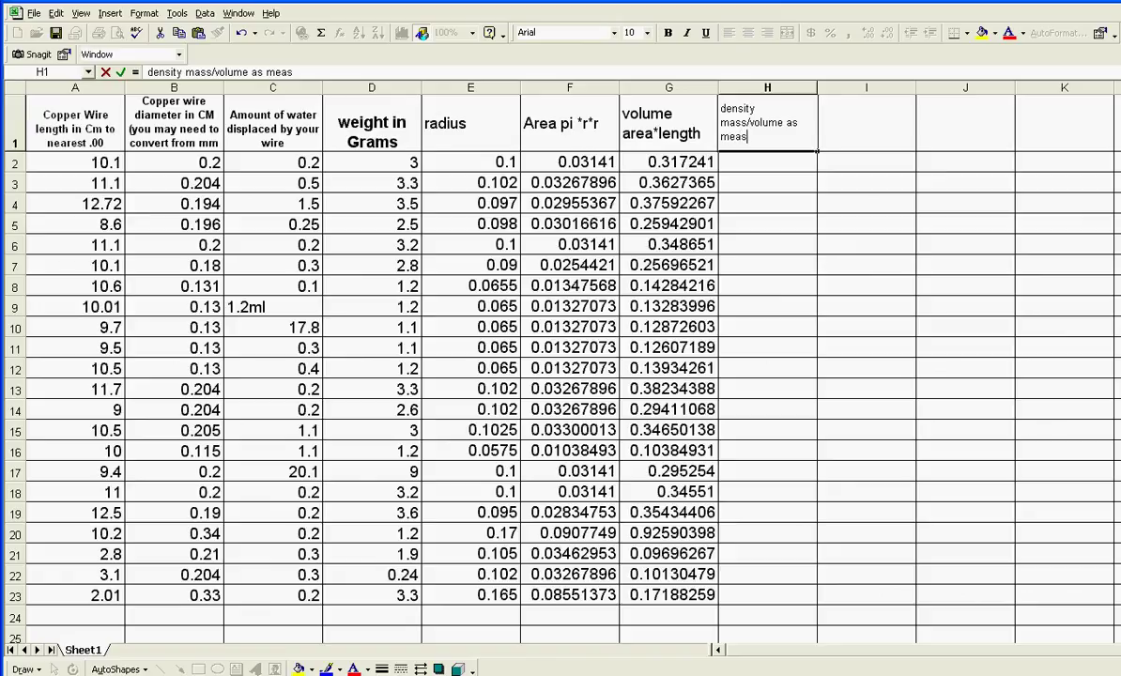
pyautogui.write('ures')
pyautogui.press('Return')
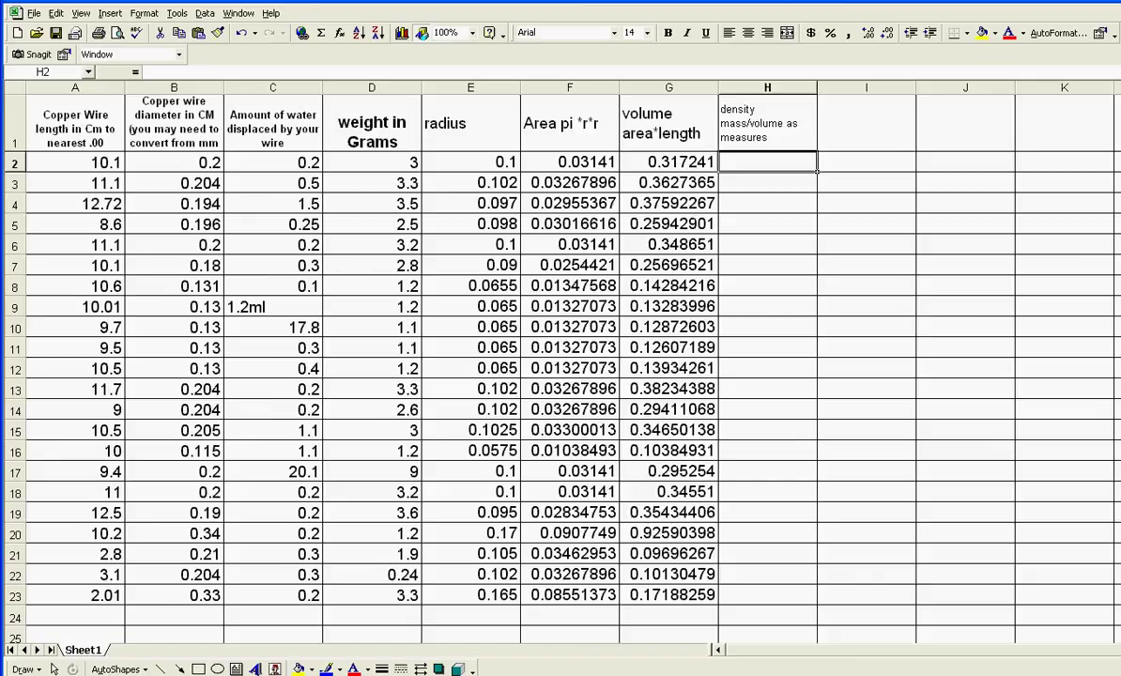
# Calculate the wire's density in H2 with the formula =D2/G2
pyautogui.write('=')
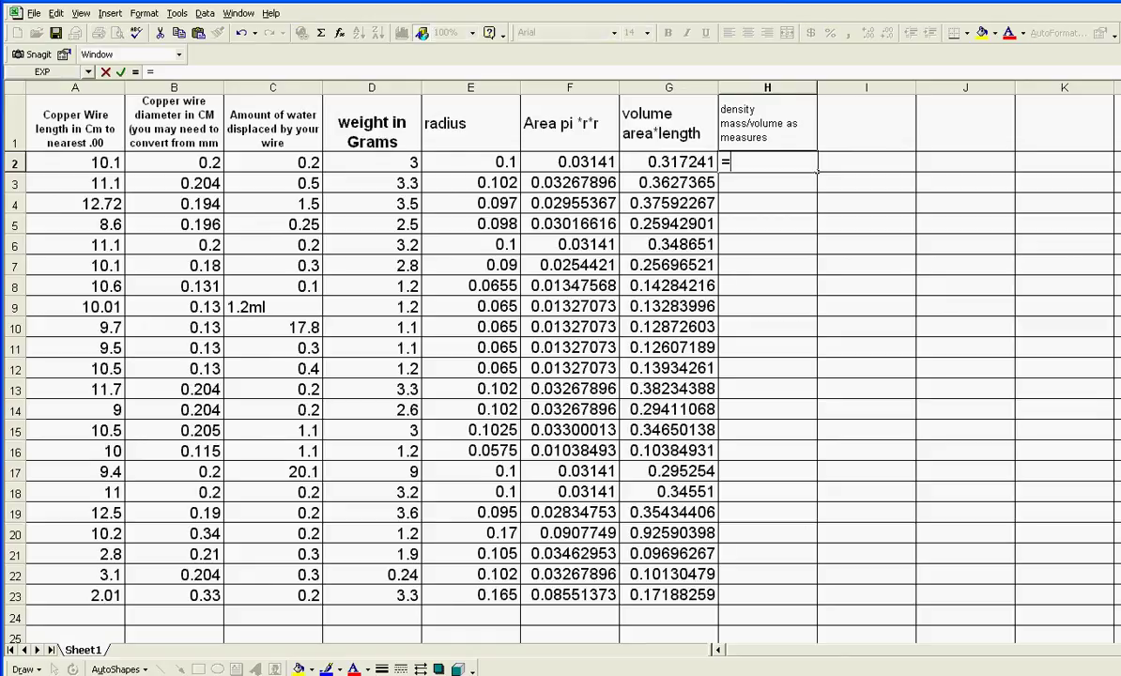
pyautogui.click(372, 163)
pyautogui.write('/')
pyautogui.click(669, 162)
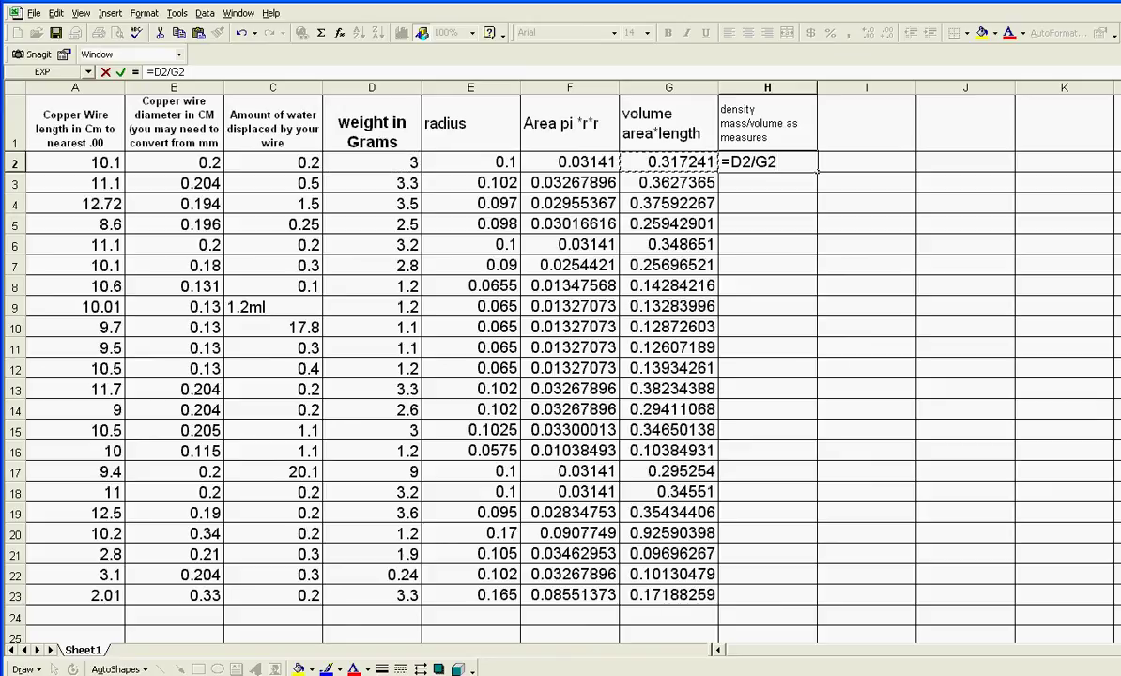
pyautogui.press('Return')
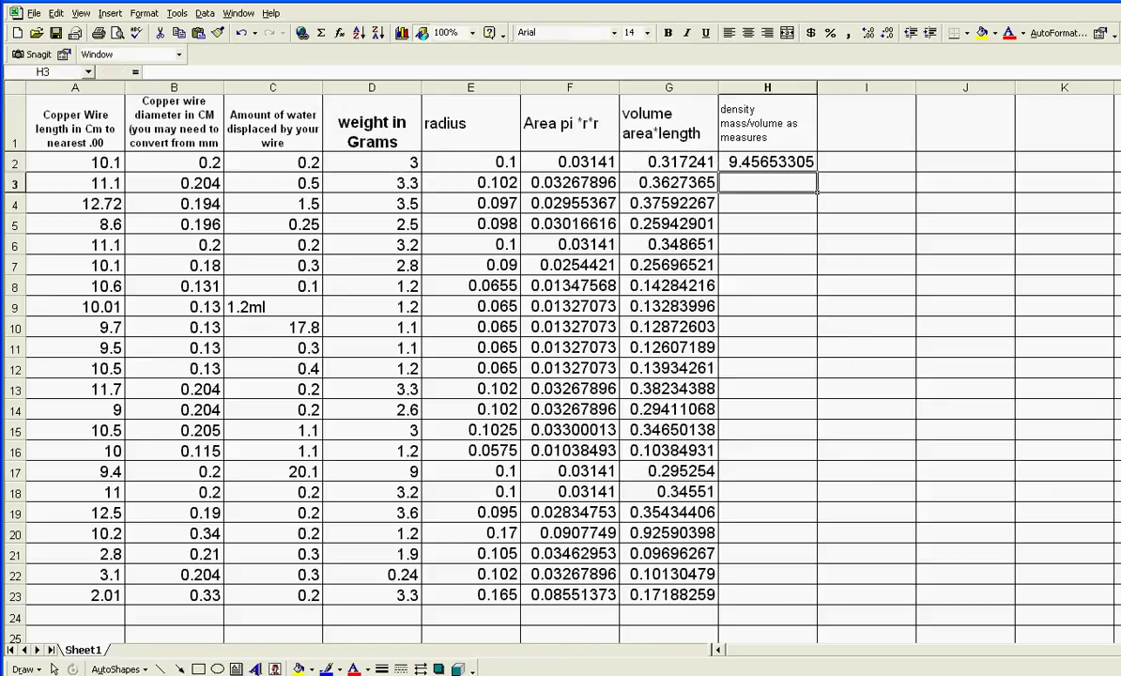
# Fill the density formula from H2 down through H23
pyautogui.click(767, 162)
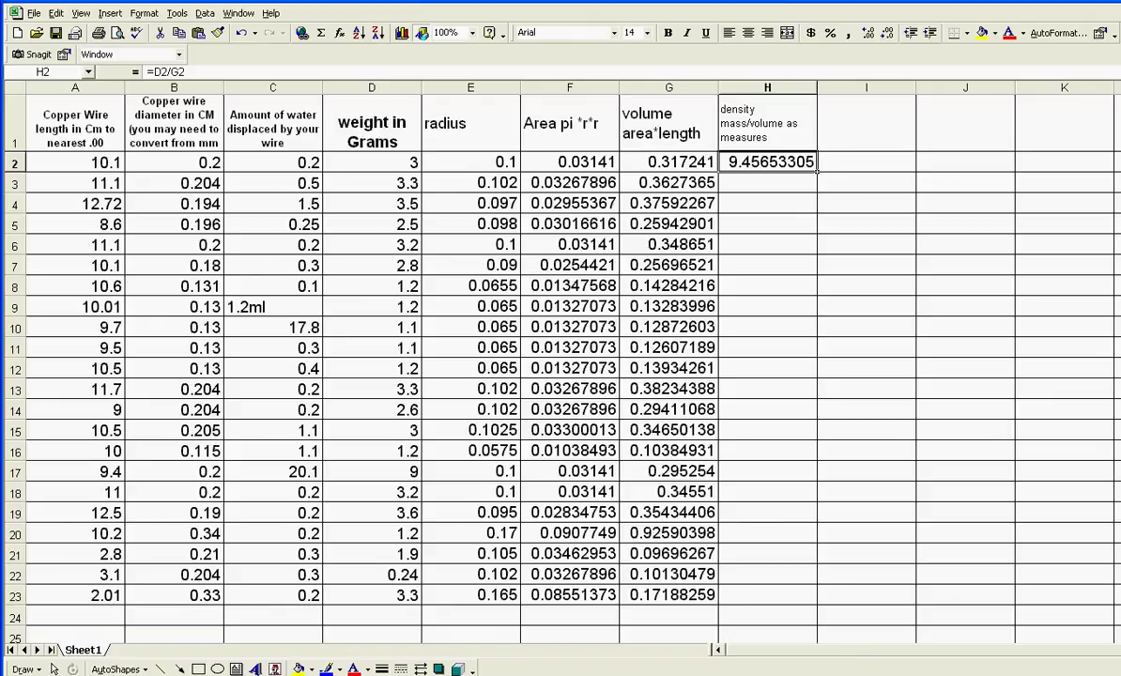
pyautogui.click(668, 265)
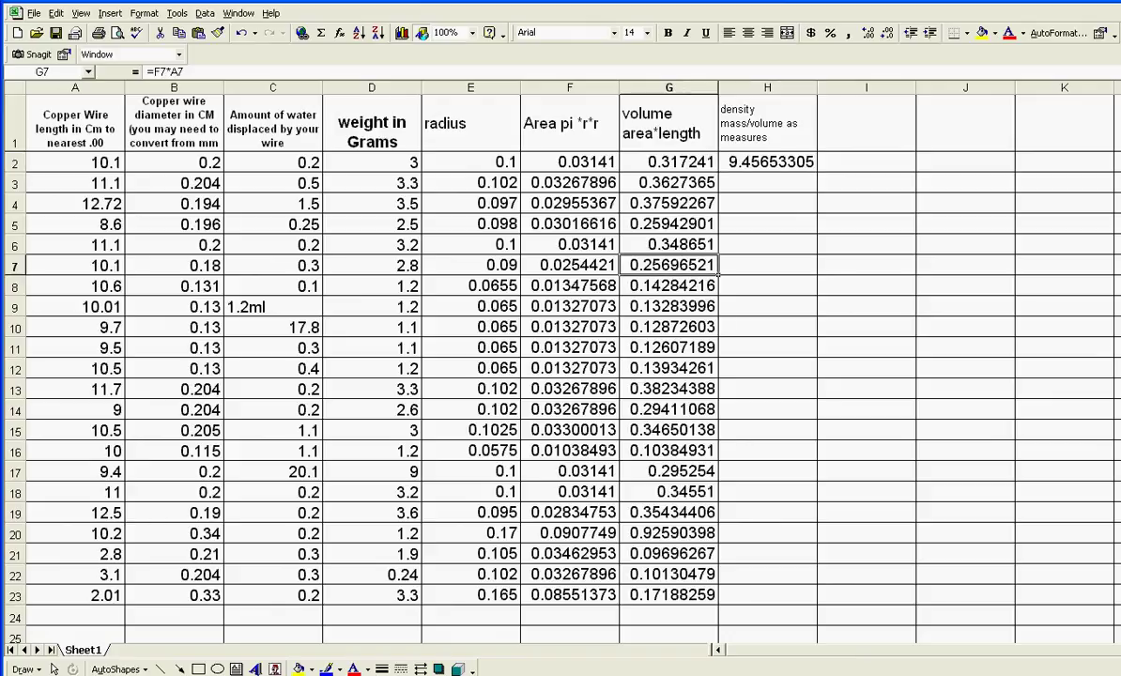
pyautogui.click(669, 287)
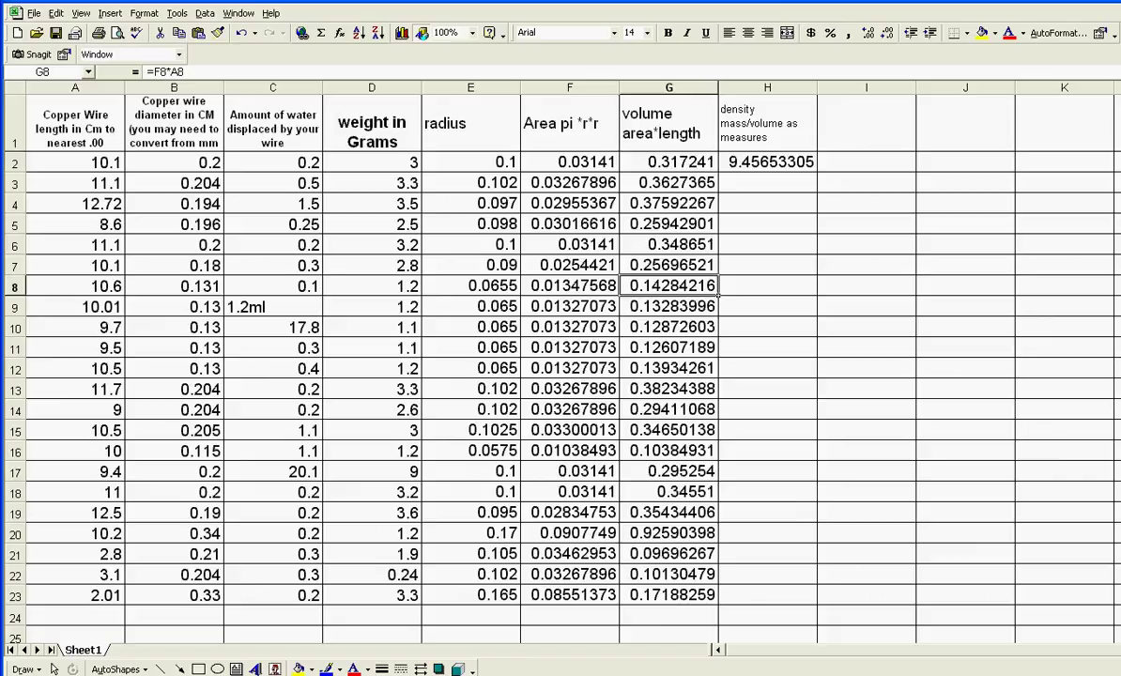
pyautogui.click(762, 162)
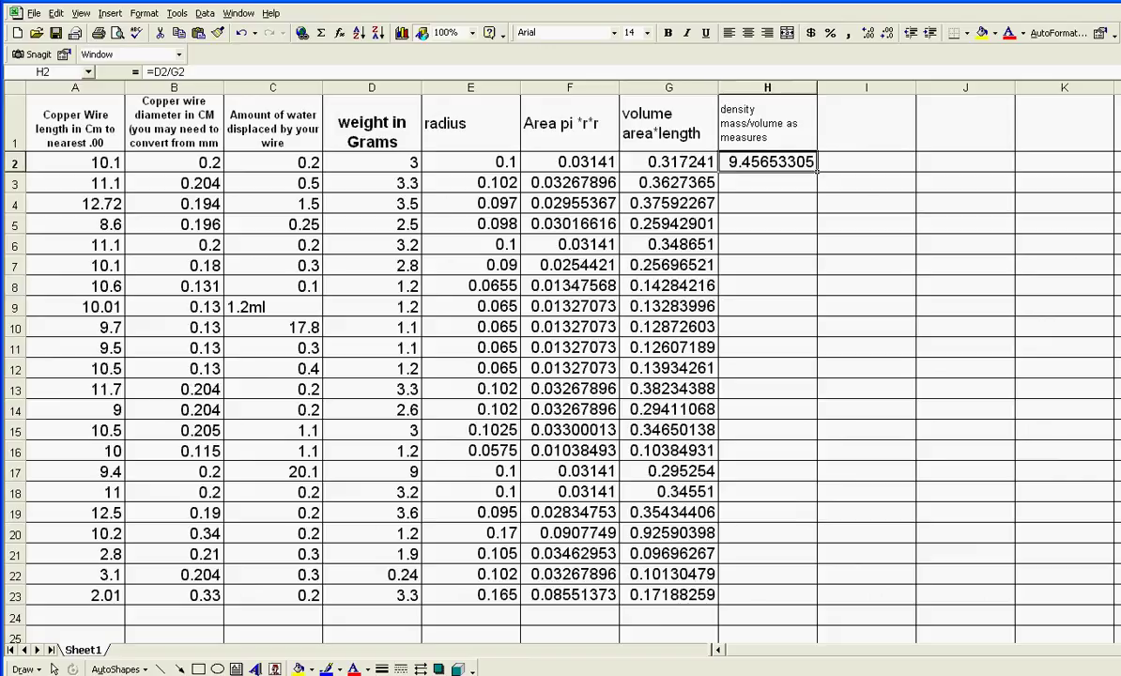
pyautogui.moveTo(816, 172); pyautogui.dragTo(816, 601)
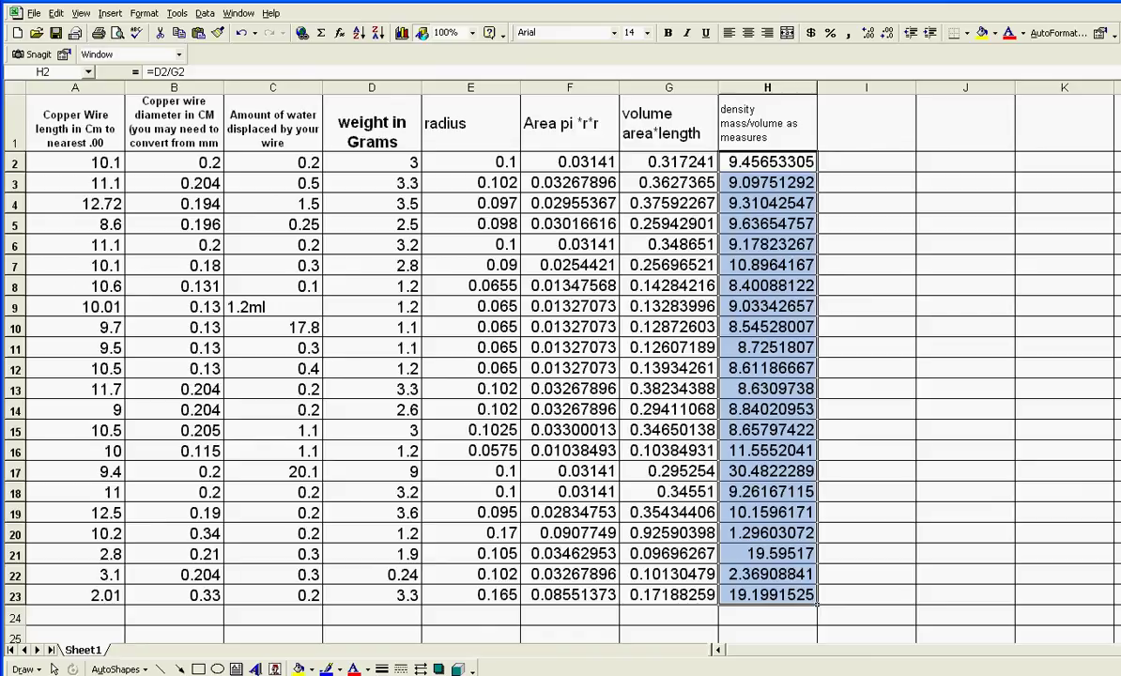
pyautogui.click(768, 554)
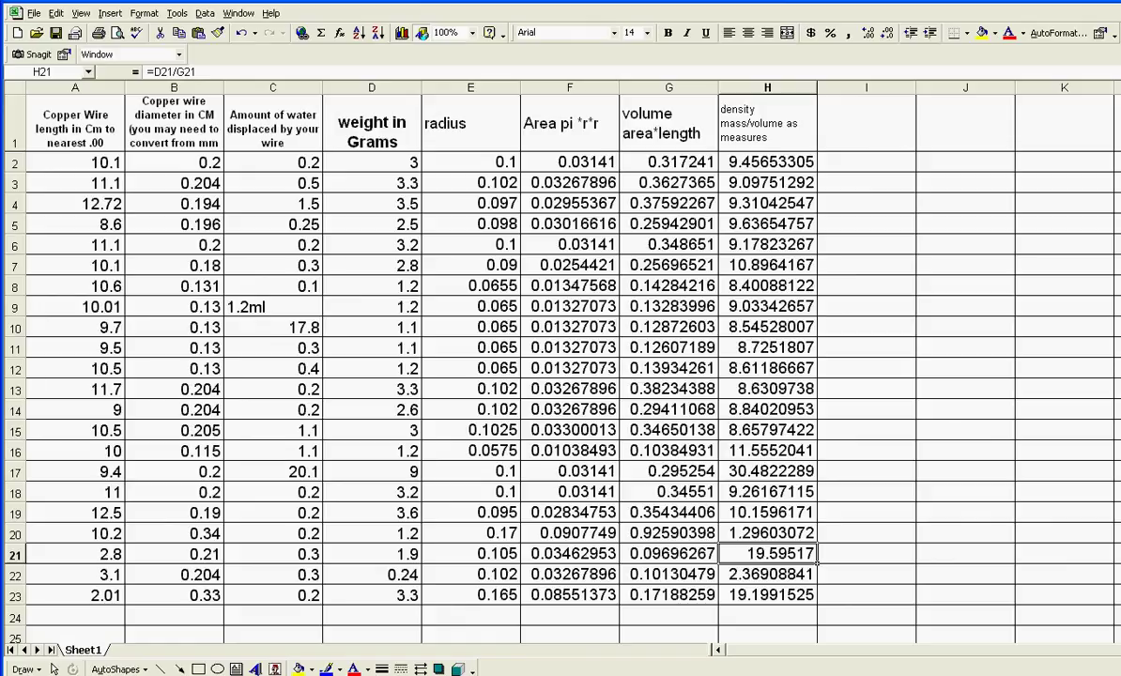
# Enter the column header "density mass/volume (water displacement)" in cell I1
pyautogui.click(866, 123)
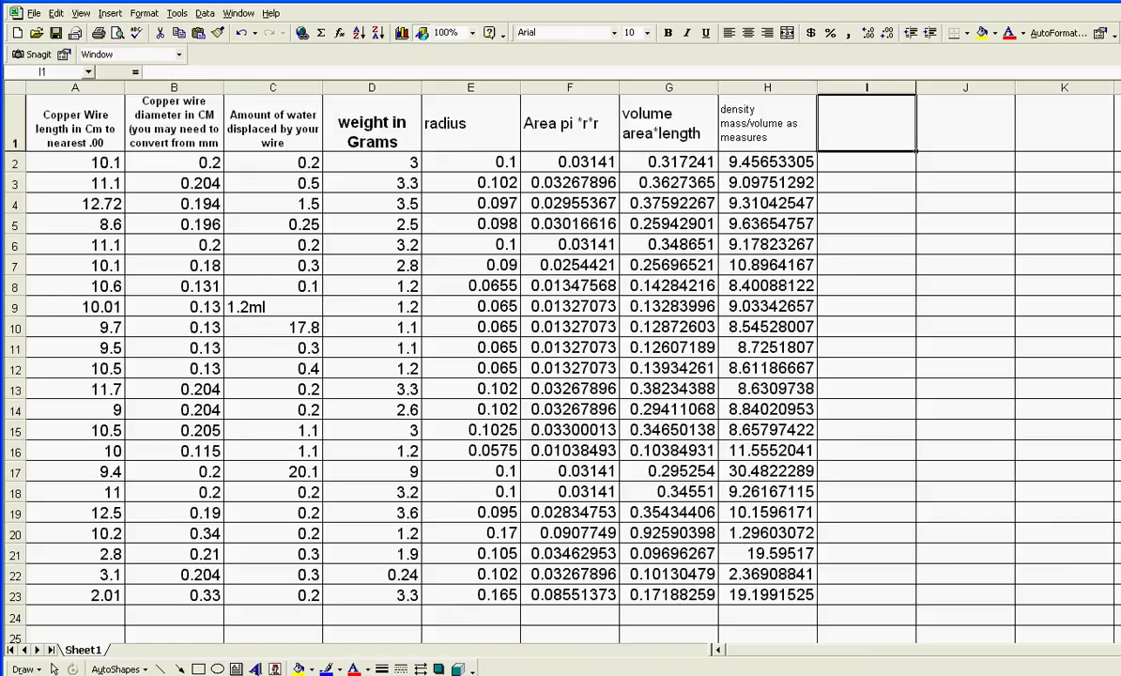
pyautogui.write('dn')
pyautogui.press('BackSpace')
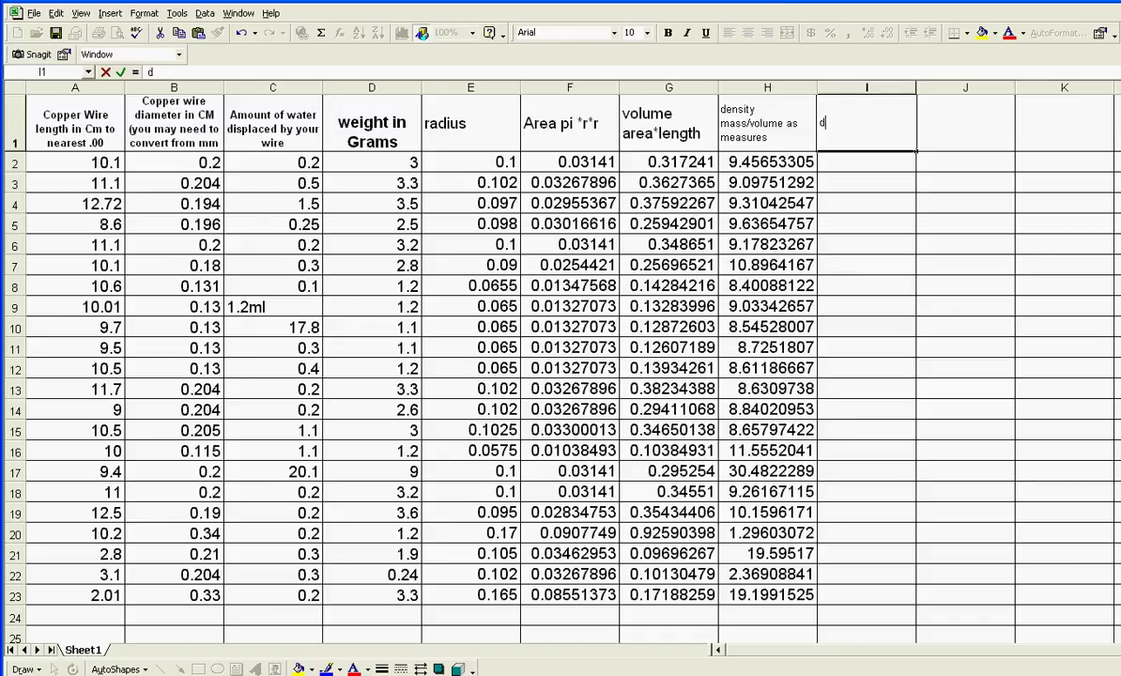
pyautogui.write('ensity')
pyautogui.press('Return')
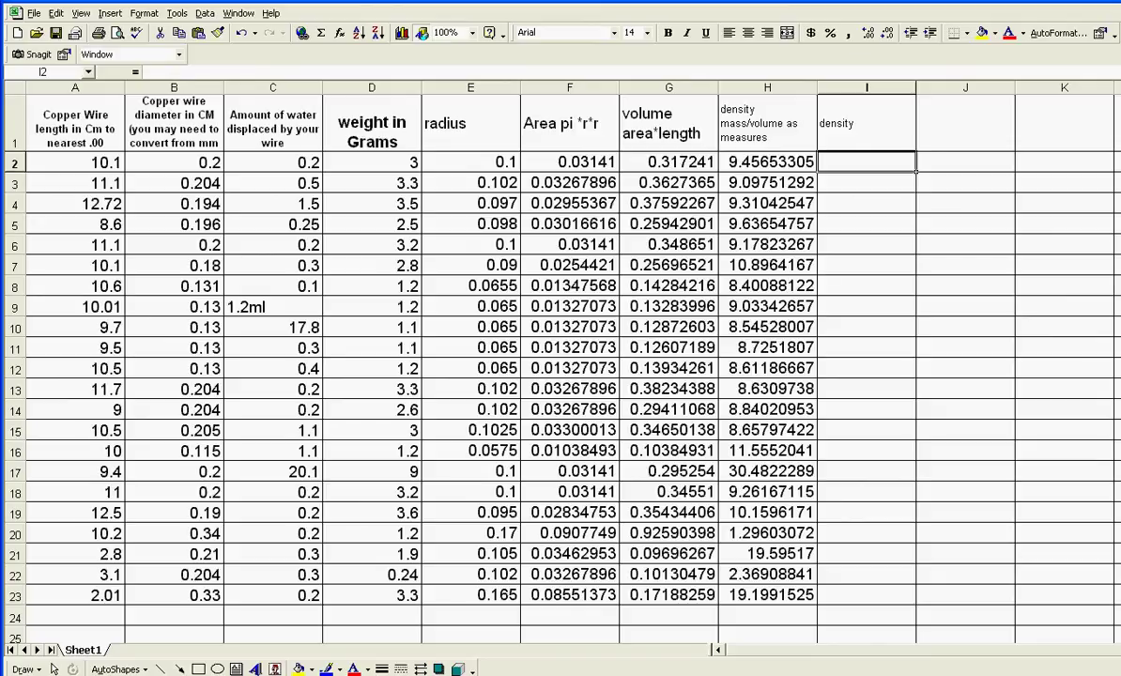
pyautogui.doubleClick(866, 124)
pyautogui.write('m')
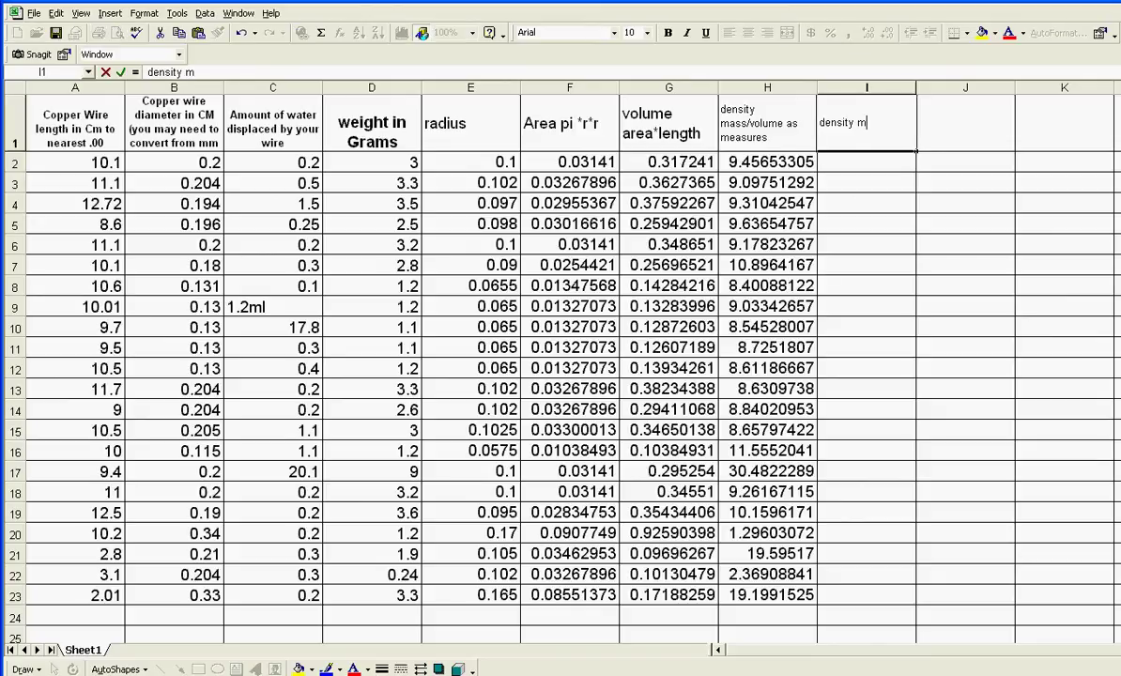
pyautogui.write('ass/volume')
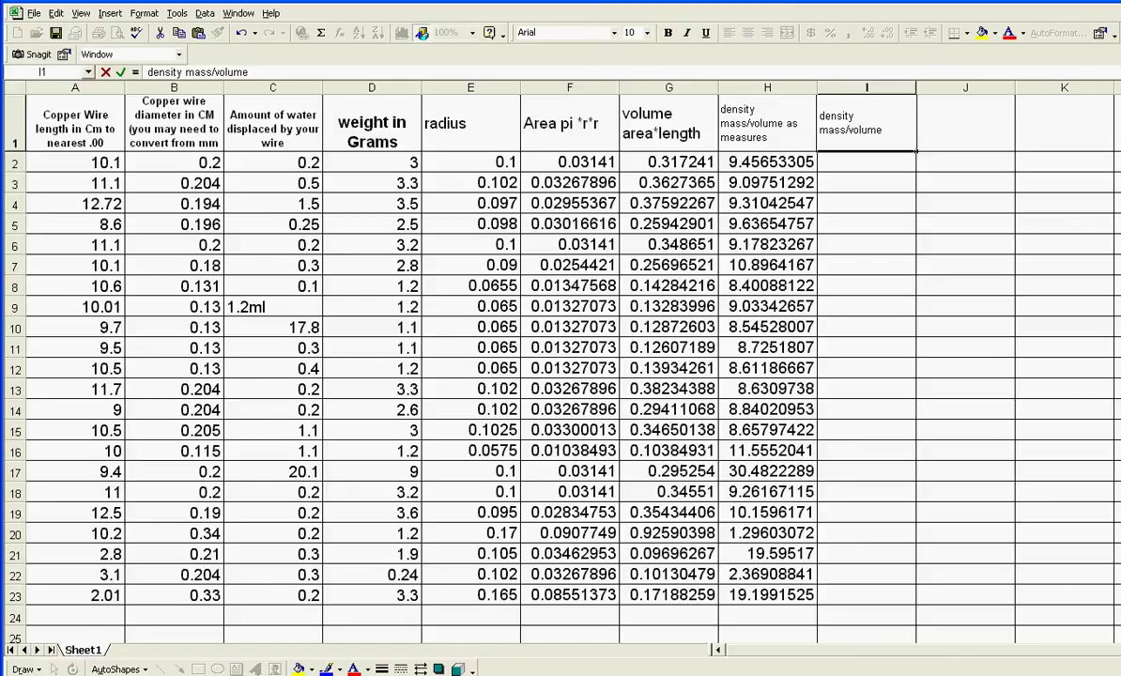
pyautogui.write(' (water dis')
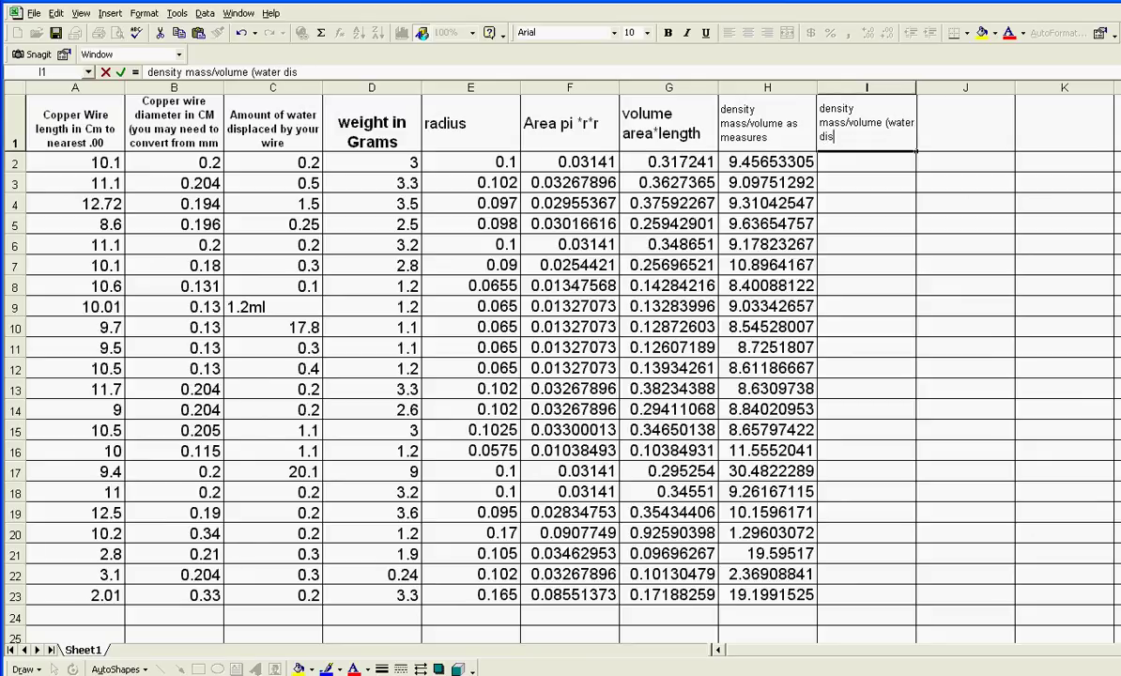
pyautogui.write('placement')
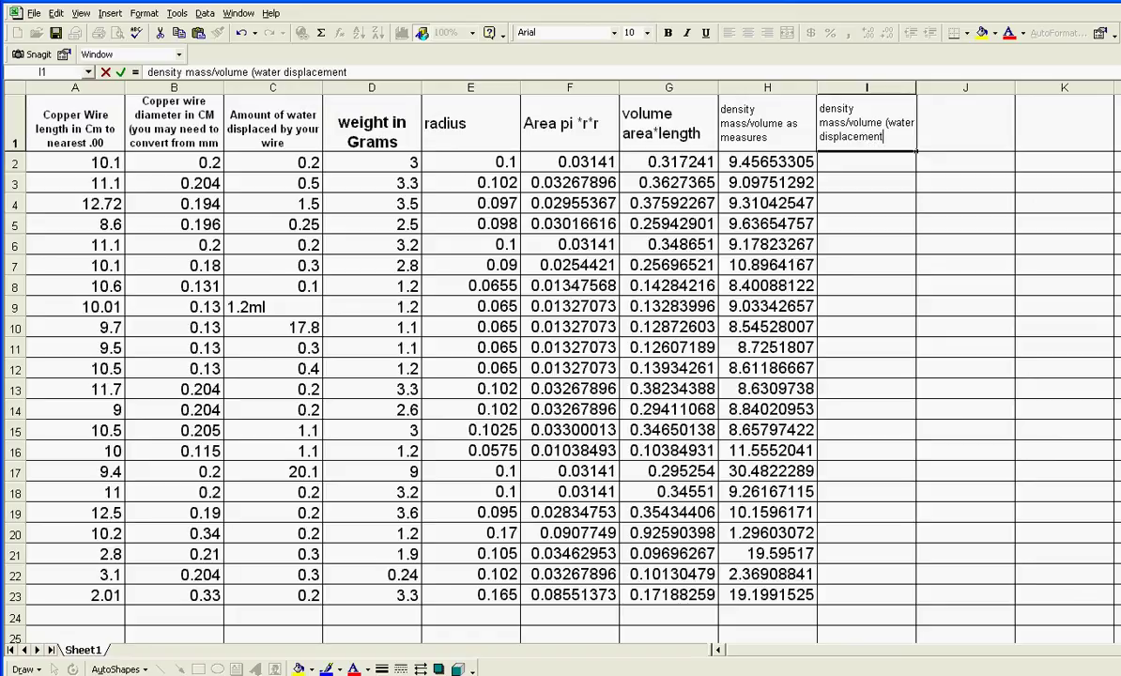
pyautogui.write(')')
pyautogui.press('Return')
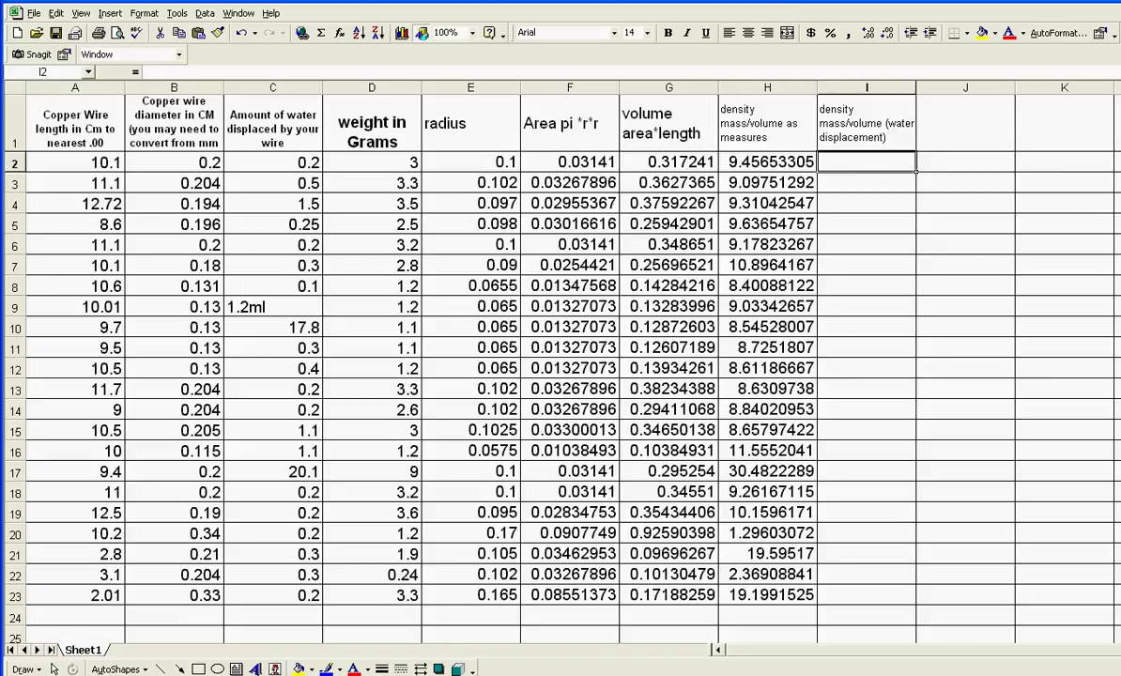
# Calculate the first wire's water-displacement density in I2 with the formula =D2/C2
pyautogui.press('F2')
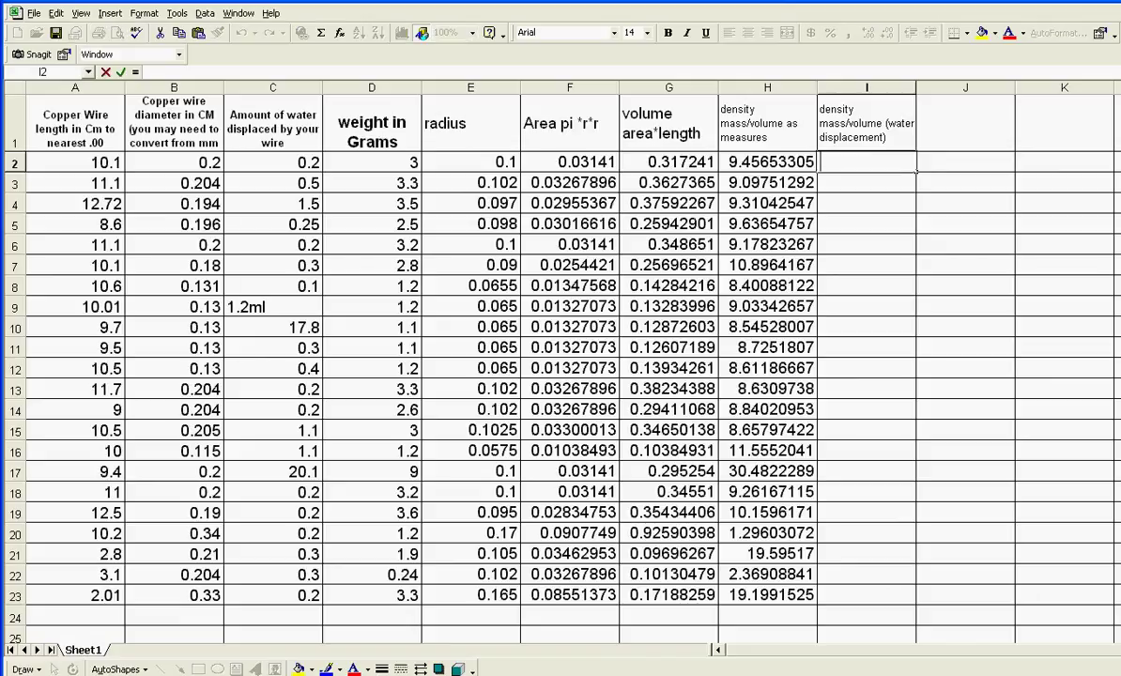
pyautogui.write('=')
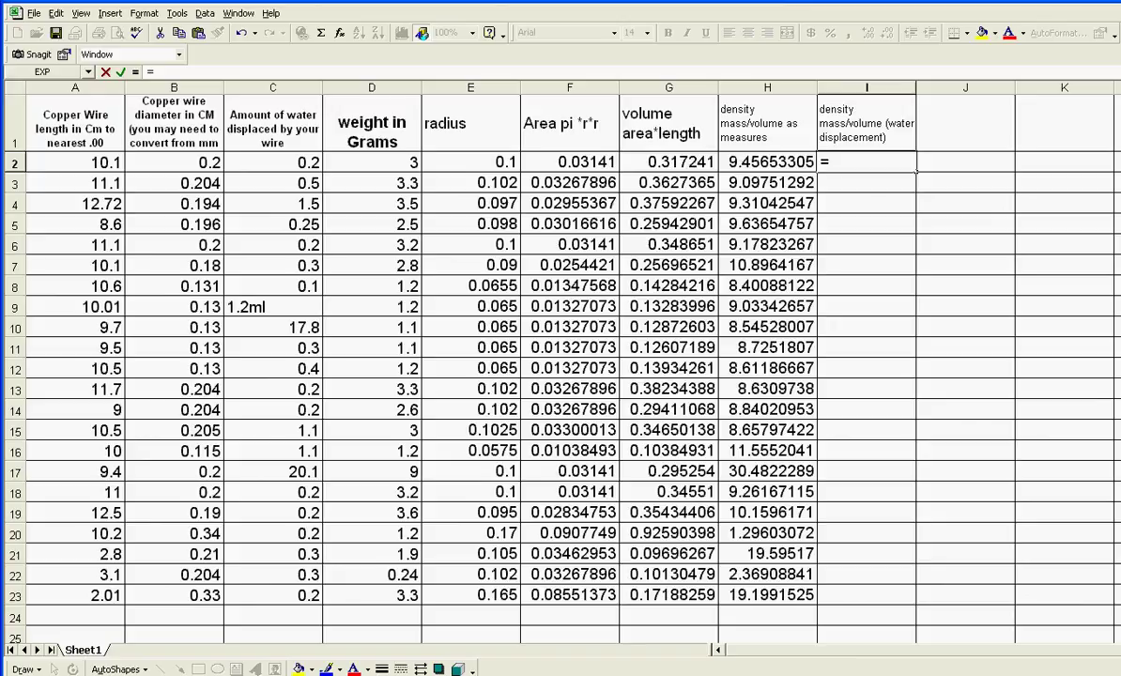
pyautogui.click(372, 163)
pyautogui.write('/')
pyautogui.click(274, 162)
pyautogui.press('Return')
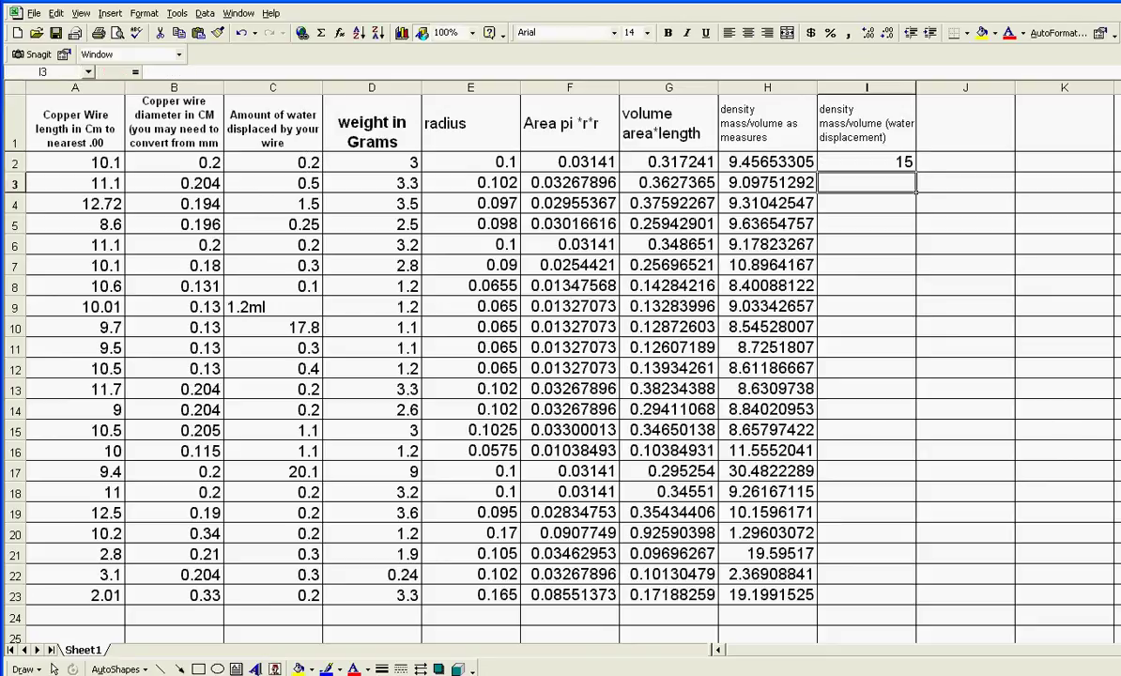
# Fill the water-displacement density formula from I2 down through I23 and check the formulas in I2, I4 and I10
pyautogui.click(865, 162)
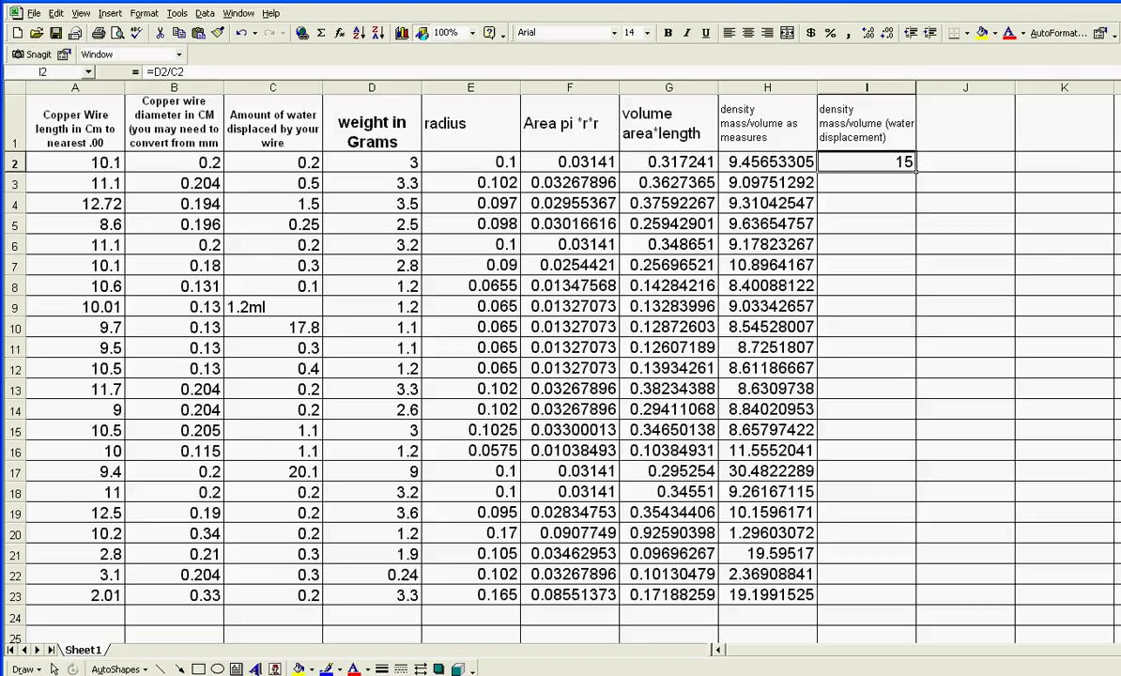
pyautogui.moveTo(916, 172); pyautogui.dragTo(859, 596)
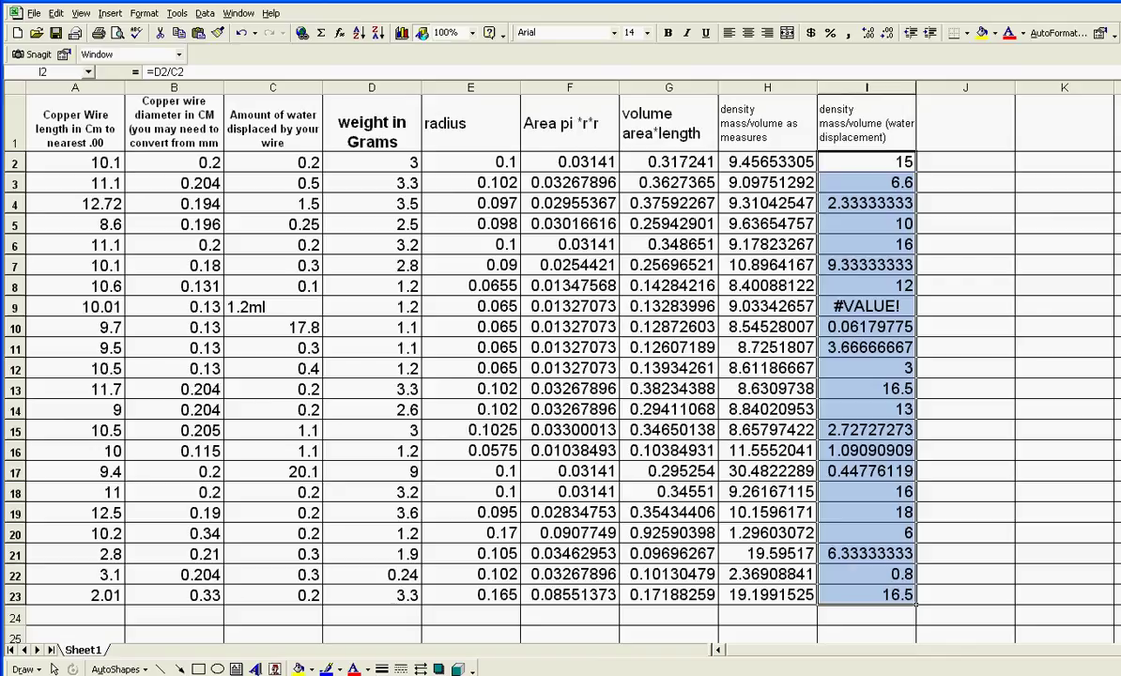
pyautogui.click(865, 163)
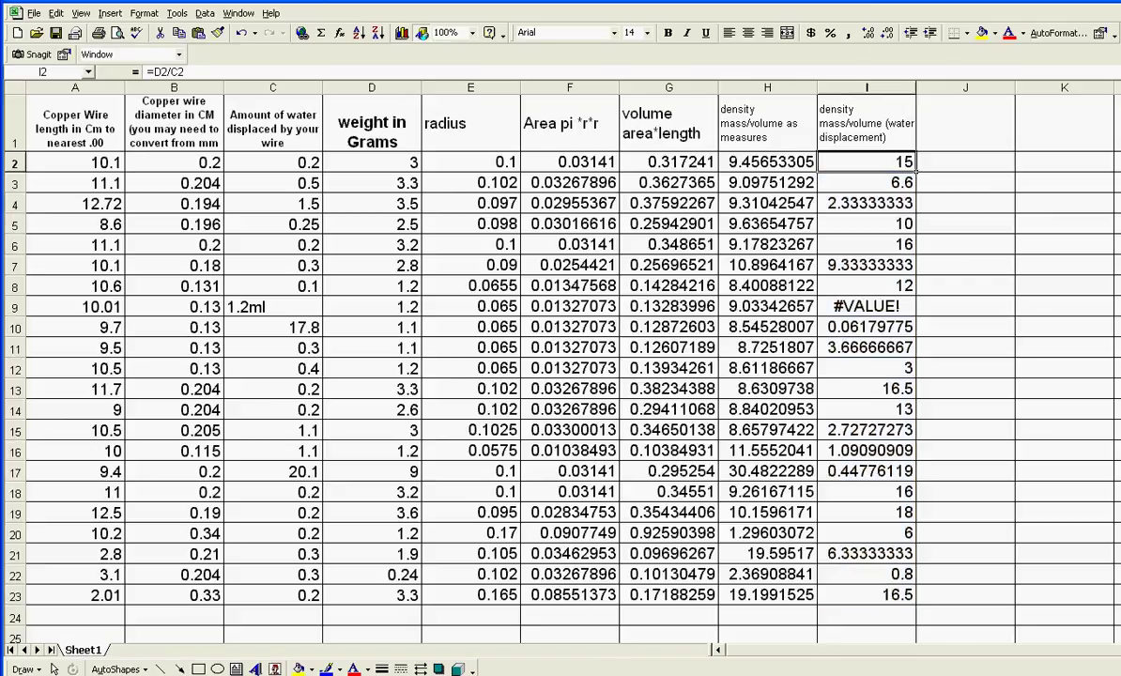
pyautogui.click(865, 204)
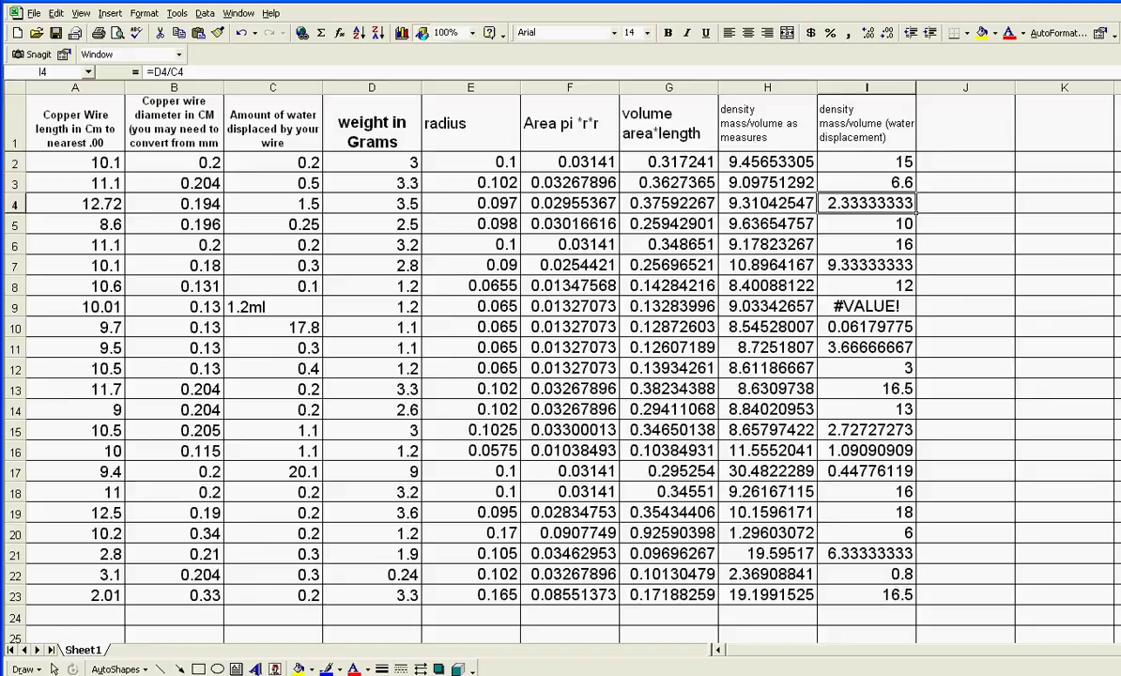
pyautogui.click(865, 327)
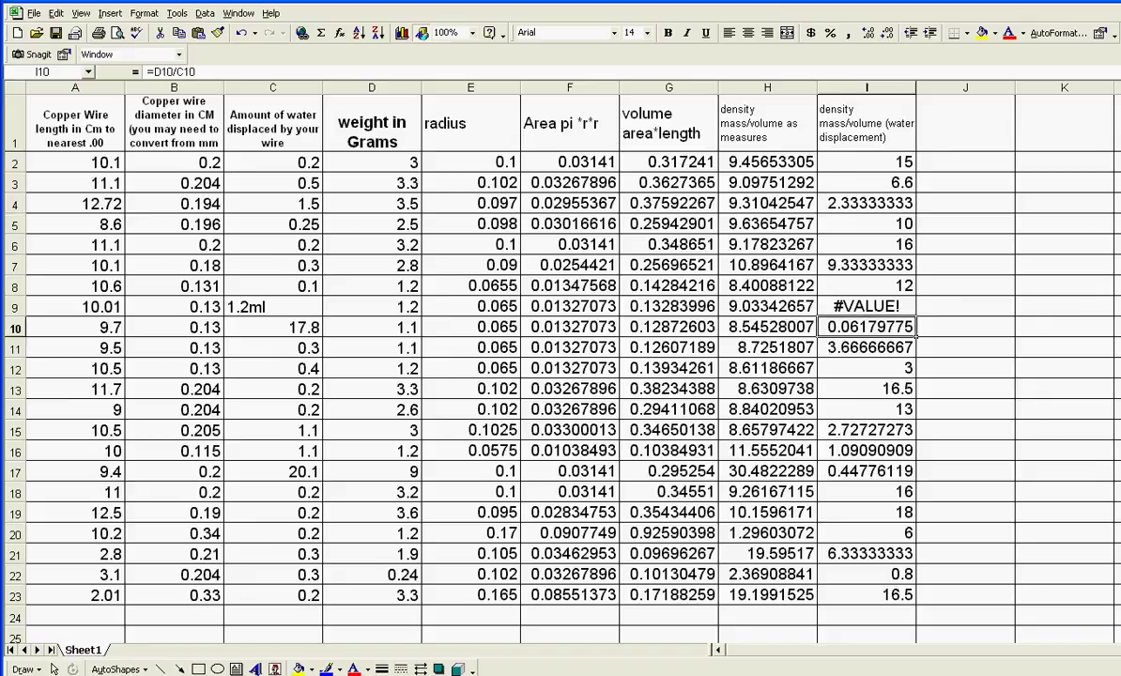
# Inspect the formula in I9 and remove the "ml" unit from C9, leaving the plain number 1.2
pyautogui.click(866, 307)
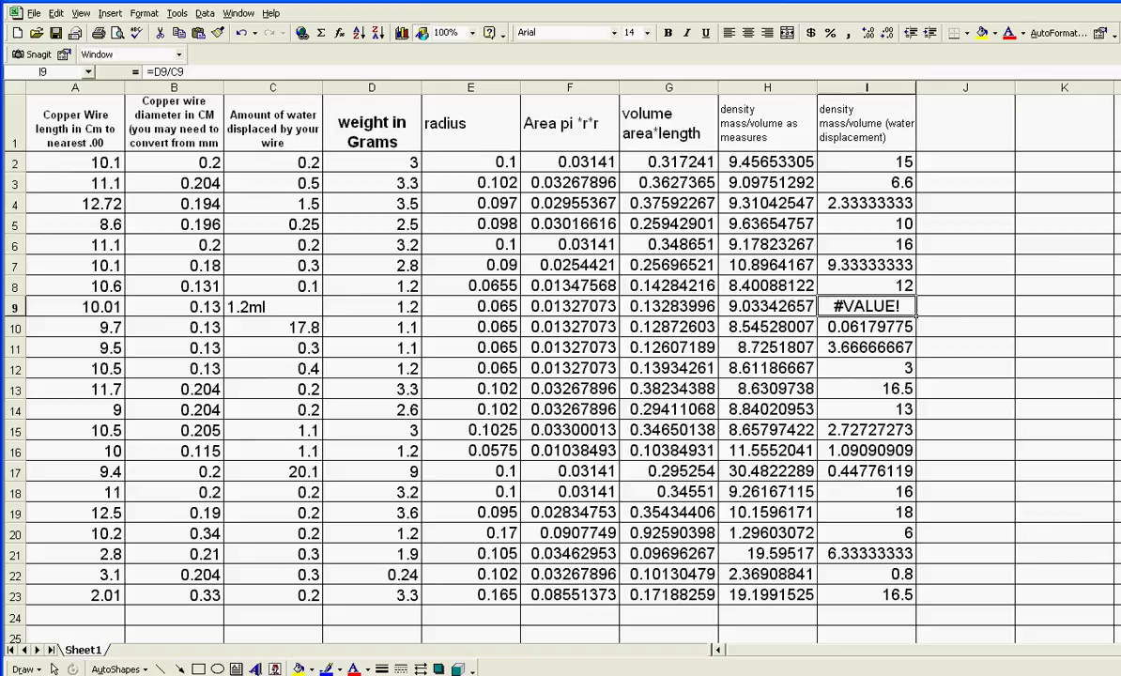
pyautogui.click(273, 307)
pyautogui.doubleClick(273, 307)
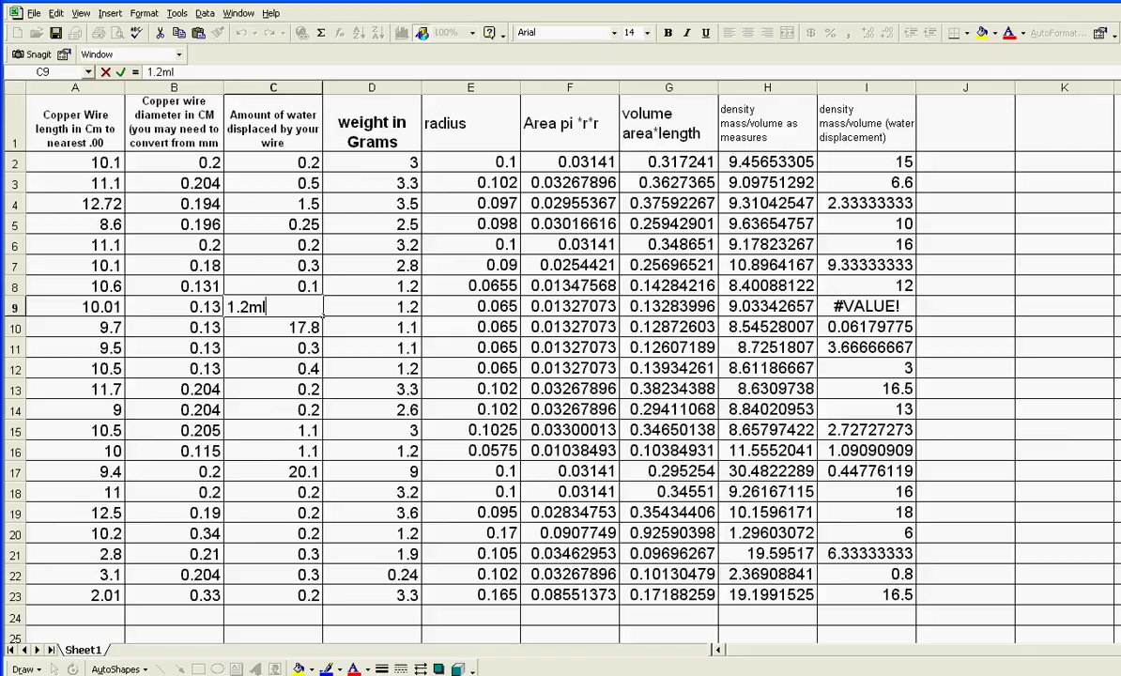
pyautogui.press('BackSpace')
pyautogui.press('BackSpace')
pyautogui.press('Return')
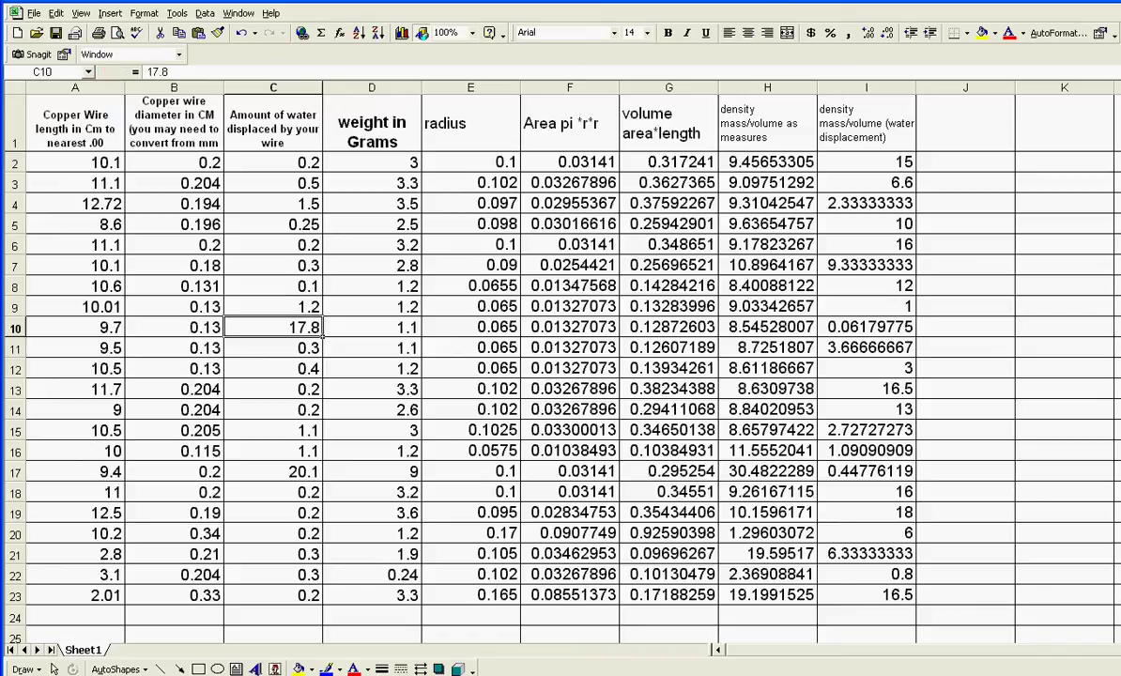